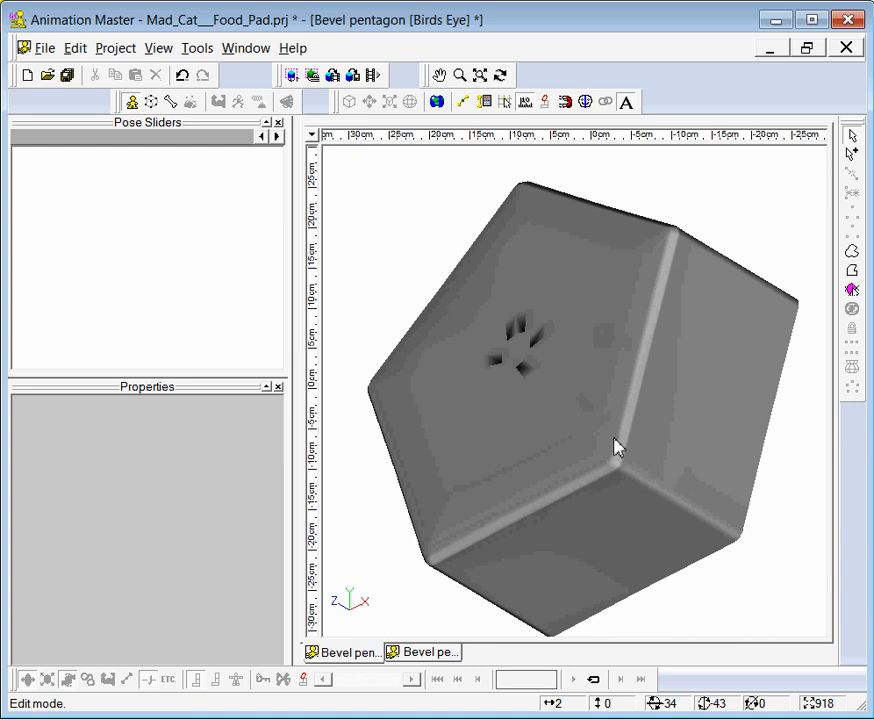
# Show the bevelled pentagon in shaded wireframe and turn it to examine the creases around the centre of its face
pyautogui.scroll(-1, 564, 390)
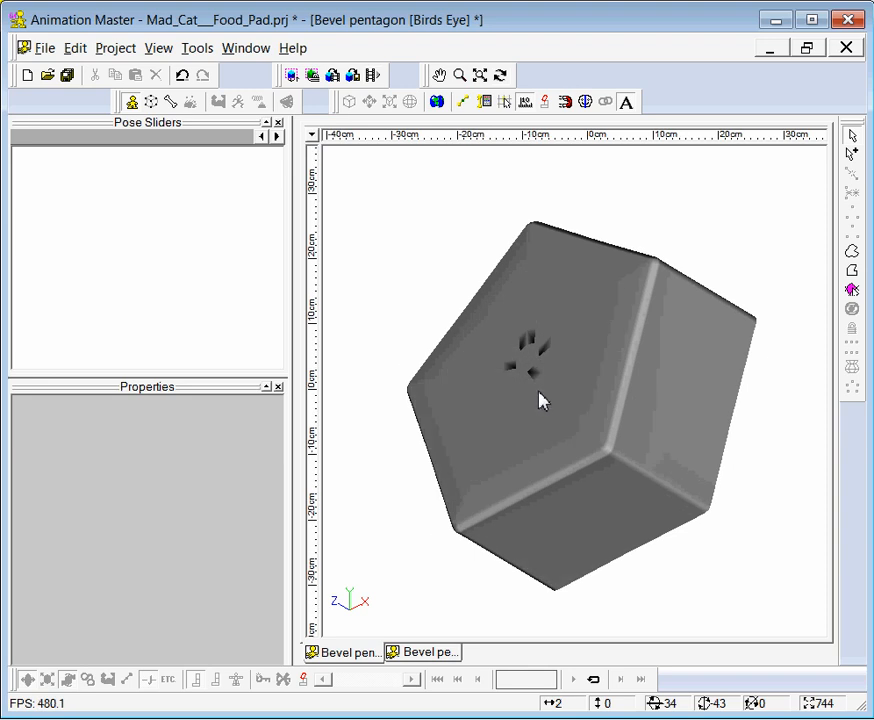
pyautogui.press('6')
pyautogui.press('t')
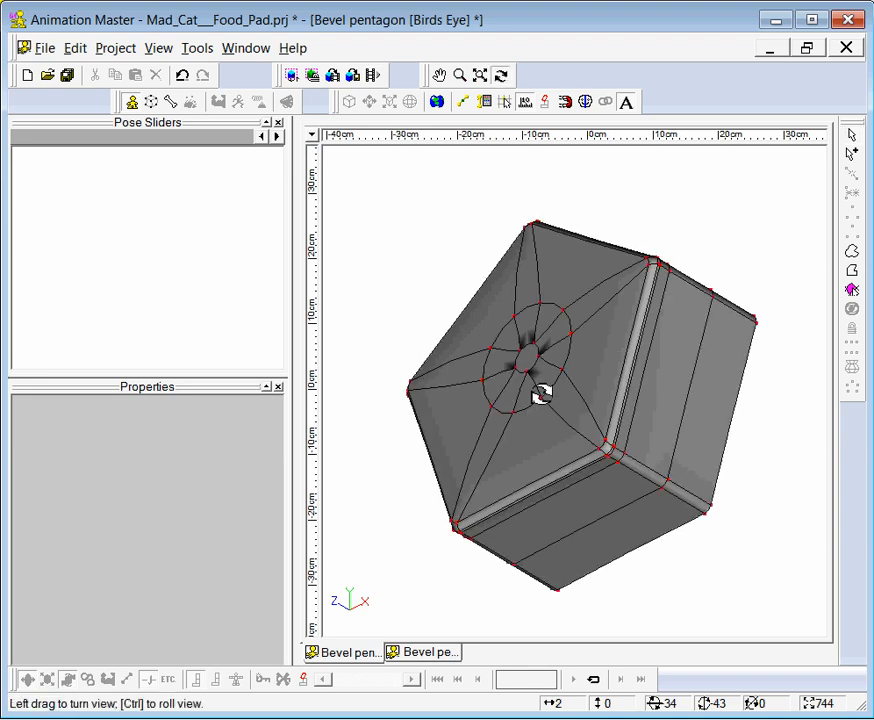
pyautogui.moveTo(536, 390)
pyautogui.mouseDown()
pyautogui.moveTo(560, 396)
pyautogui.moveTo(600, 430)
pyautogui.moveTo(620, 425)
pyautogui.moveTo(533, 371)
pyautogui.moveTo(527, 388)
pyautogui.mouseUp()
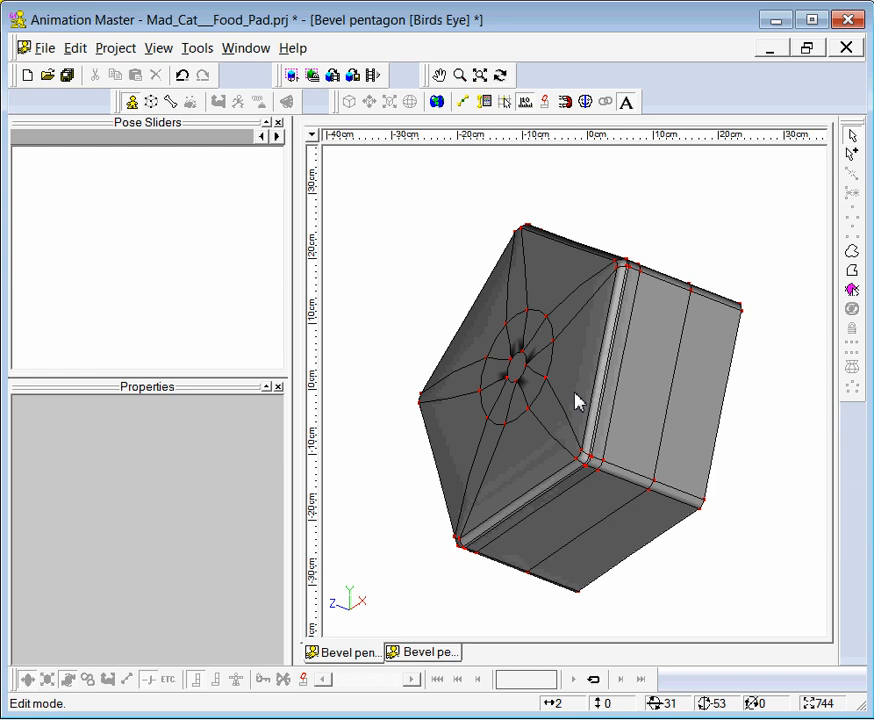
pyautogui.scroll(-2, 575, 393)
pyautogui.scroll(2, 574, 394)
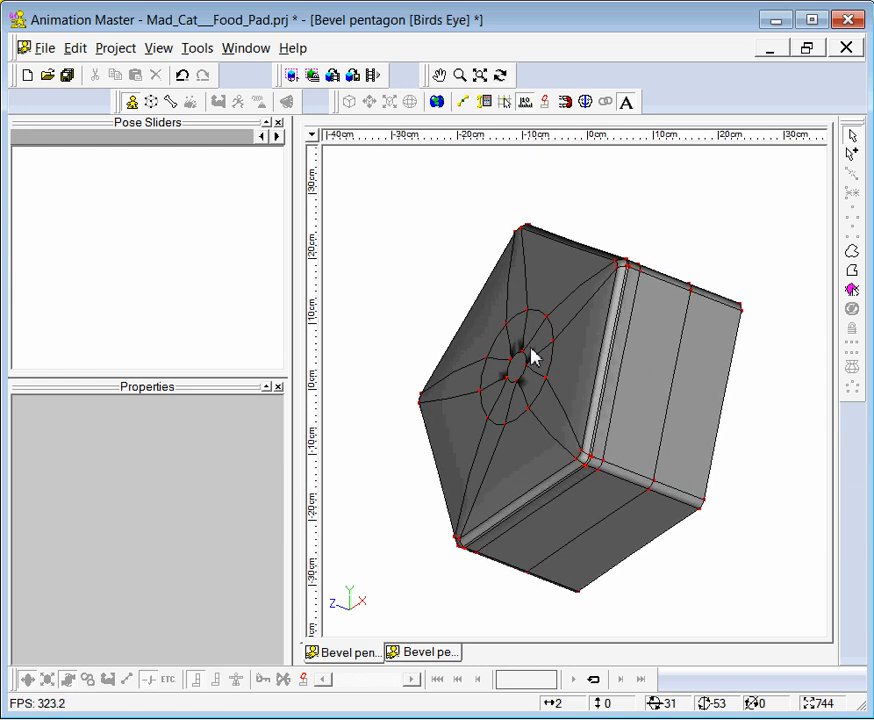
# Create a new empty model and turn on snapping to the 5 cm grid
pyautogui.click(44, 48)
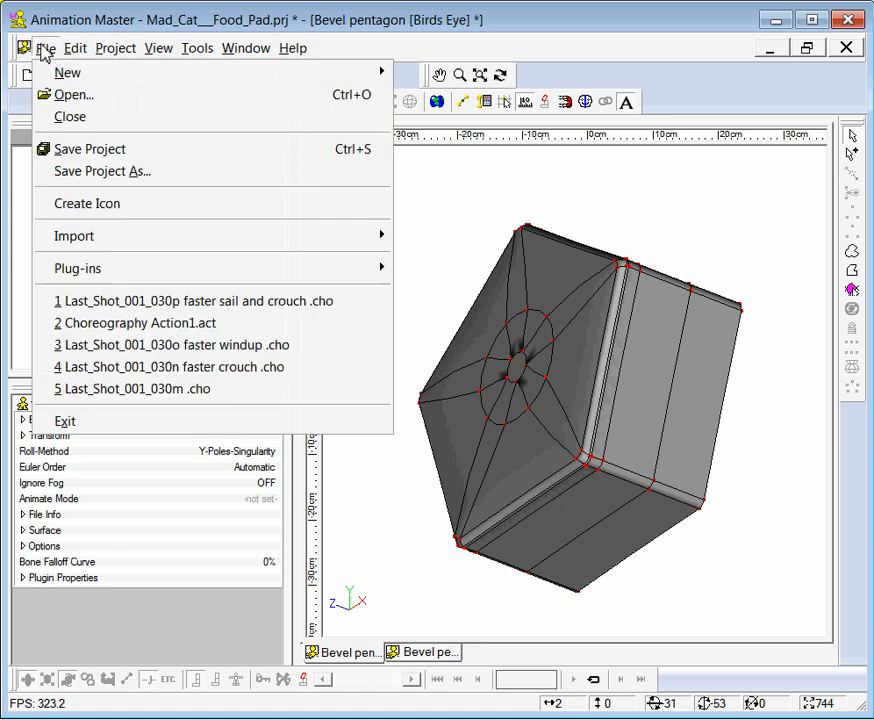
pyautogui.moveTo(60, 86)
pyautogui.click(430, 98)
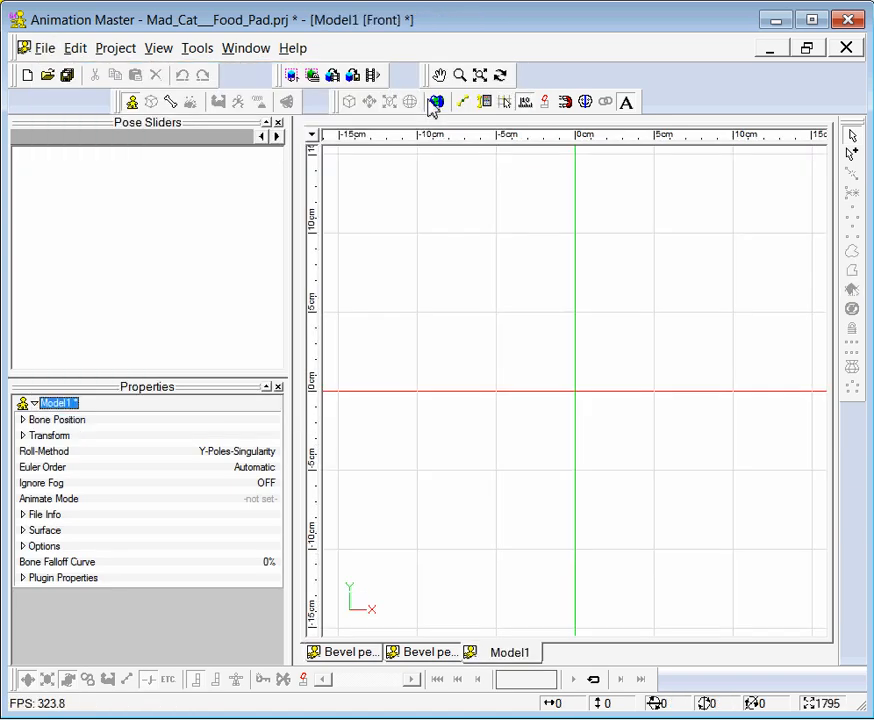
pyautogui.scroll(-12, 530, 333)
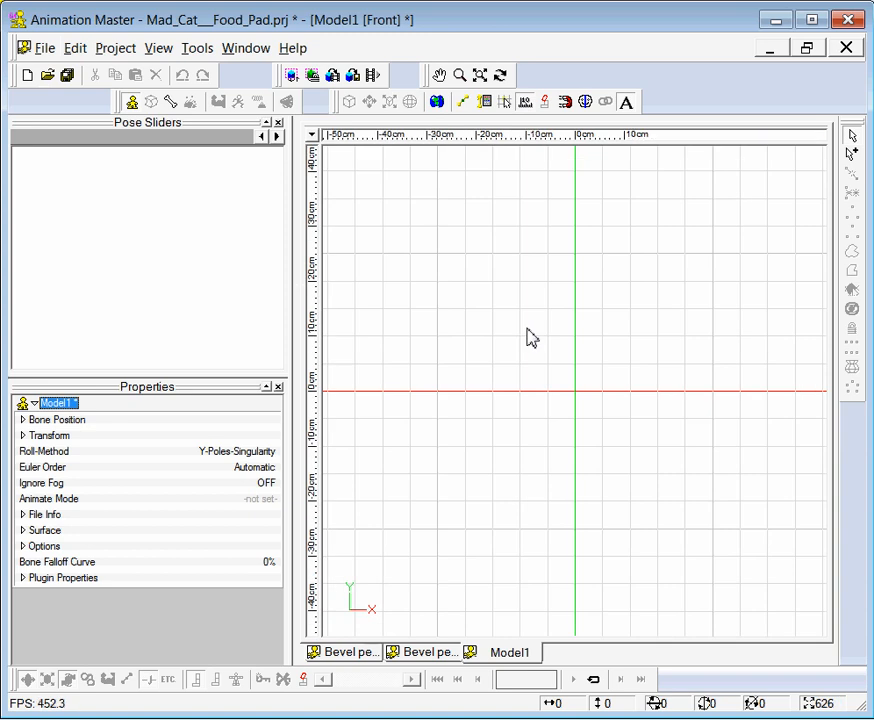
pyautogui.scroll(-2, 600, 336)
pyautogui.moveTo(683, 336); pyautogui.dragTo(515, 315)
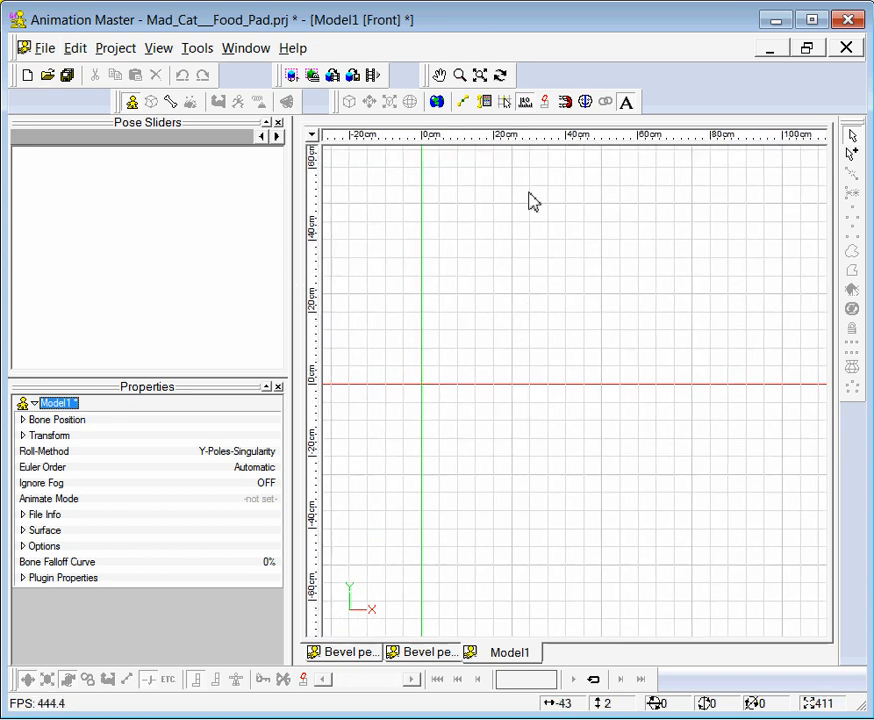
pyautogui.click(504, 104)
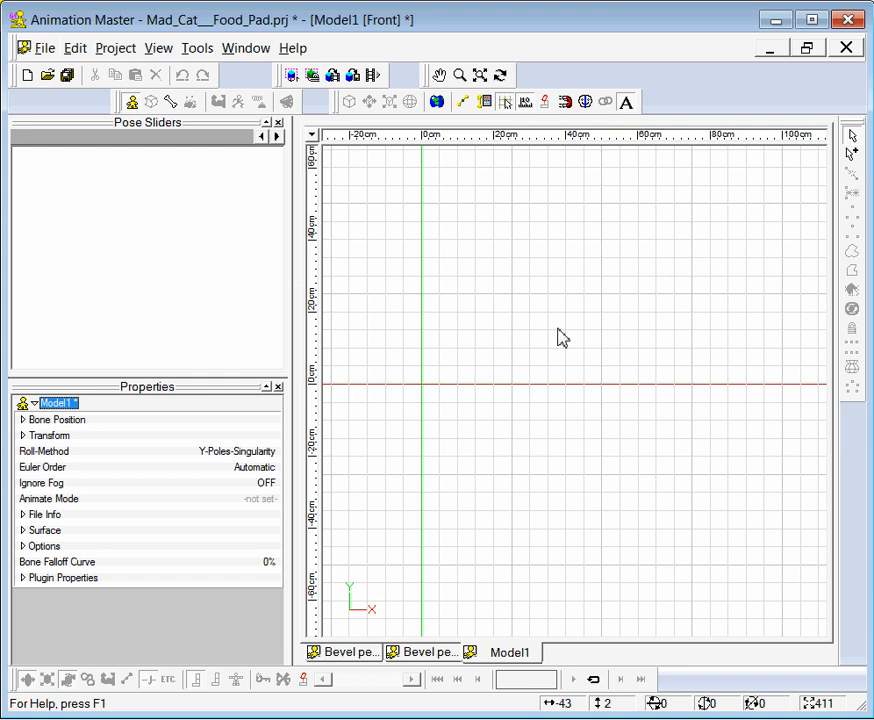
# Start a spline profile with control points at X/Y (5, 25), (50, 25), (95, 25) and (100, 20) cm
pyautogui.click(853, 155)
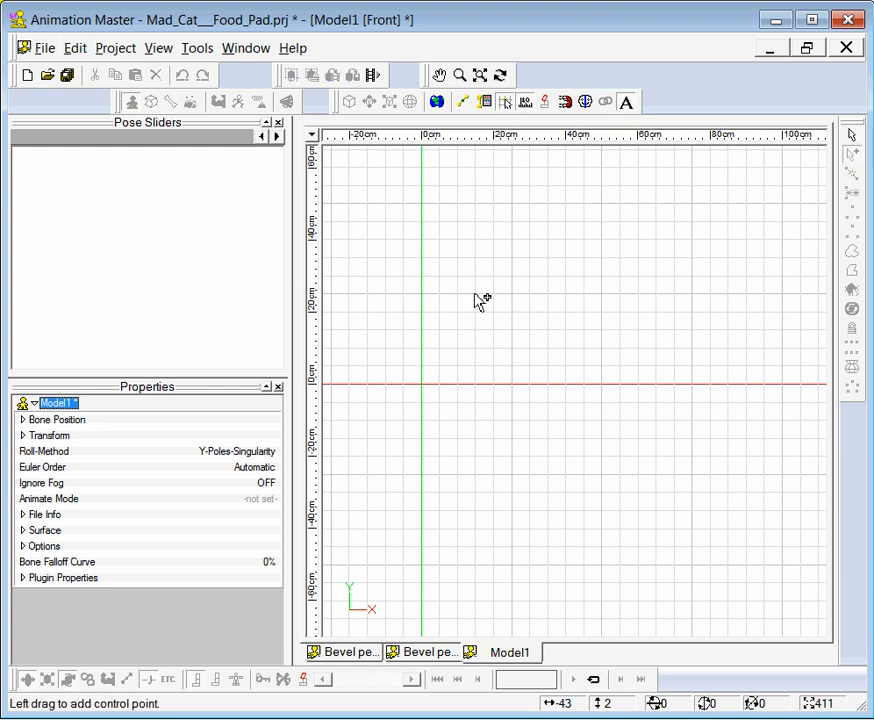
pyautogui.moveTo(441, 294); pyautogui.dragTo(602, 300)
pyautogui.click(603, 302)
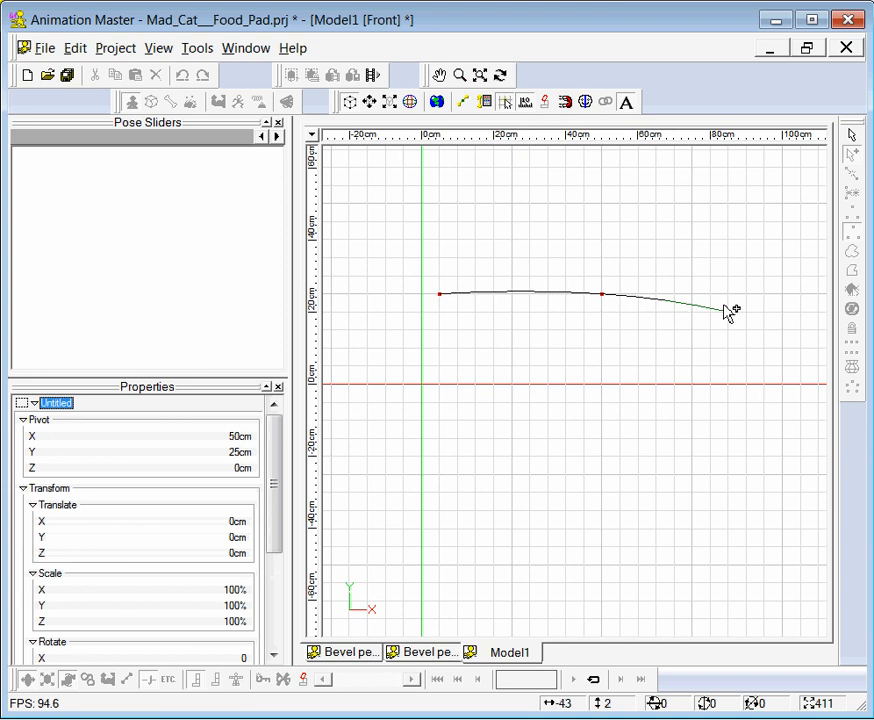
pyautogui.click(762, 297)
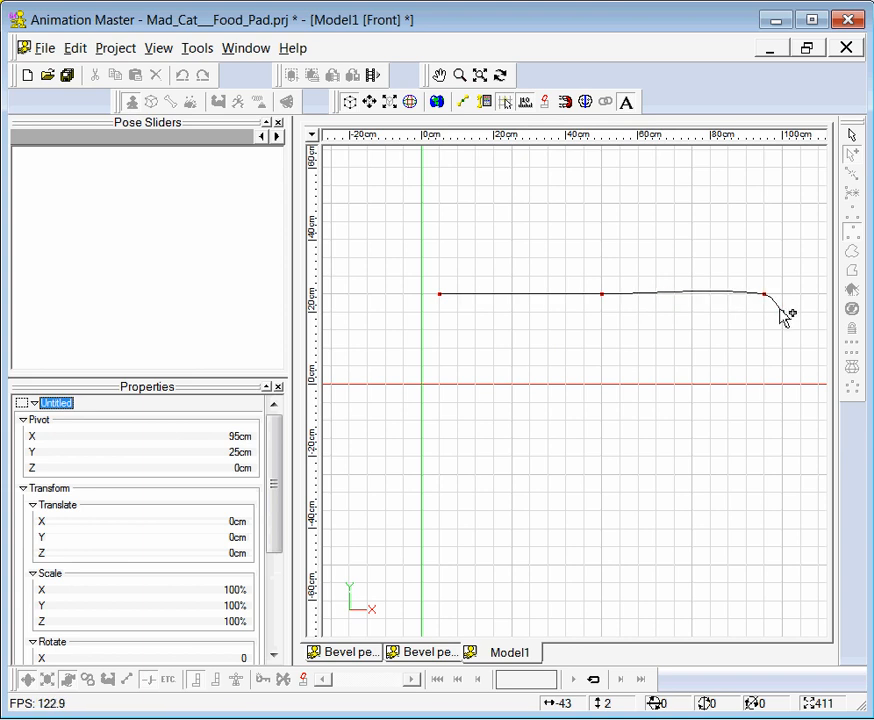
pyautogui.click(781, 311)
# Continue the spline through X/Y (100, -20), (95, -25) and (50, -25) cm and end it at (5, -25) cm
pyautogui.click(782, 457)
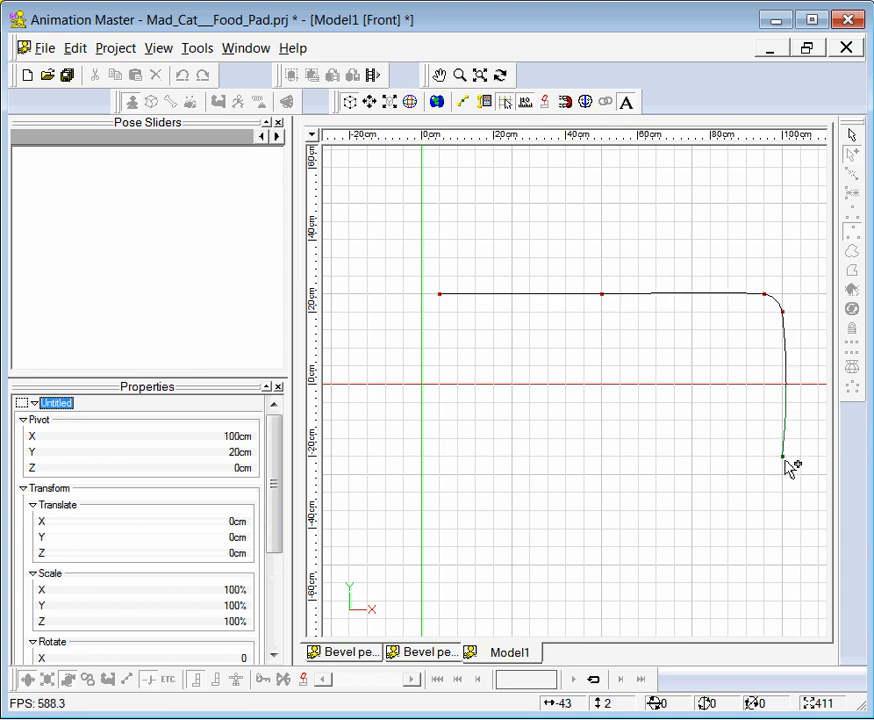
pyautogui.click(784, 459)
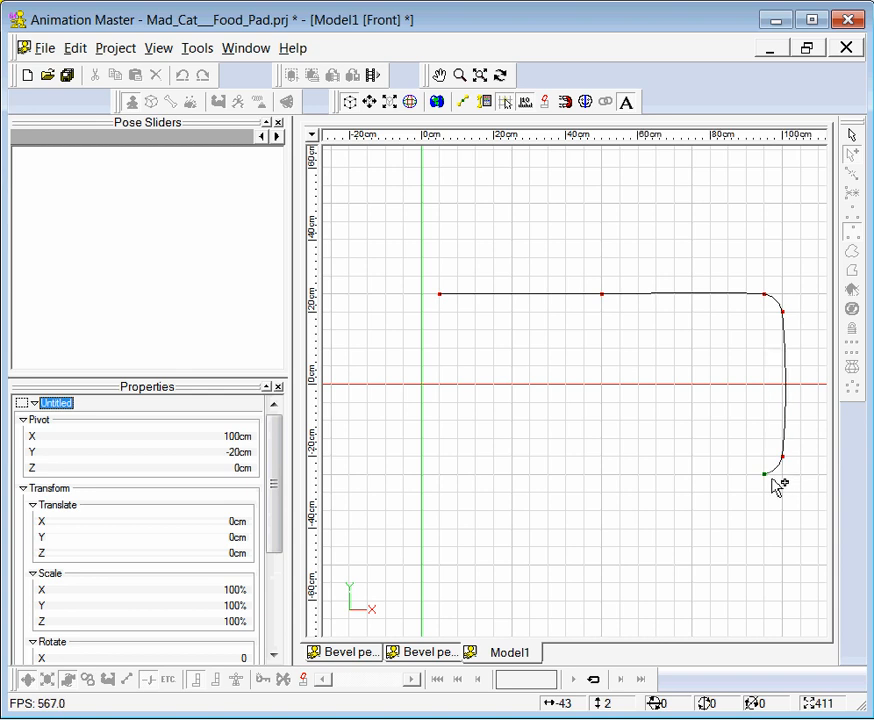
pyautogui.click(765, 474)
pyautogui.click(603, 474)
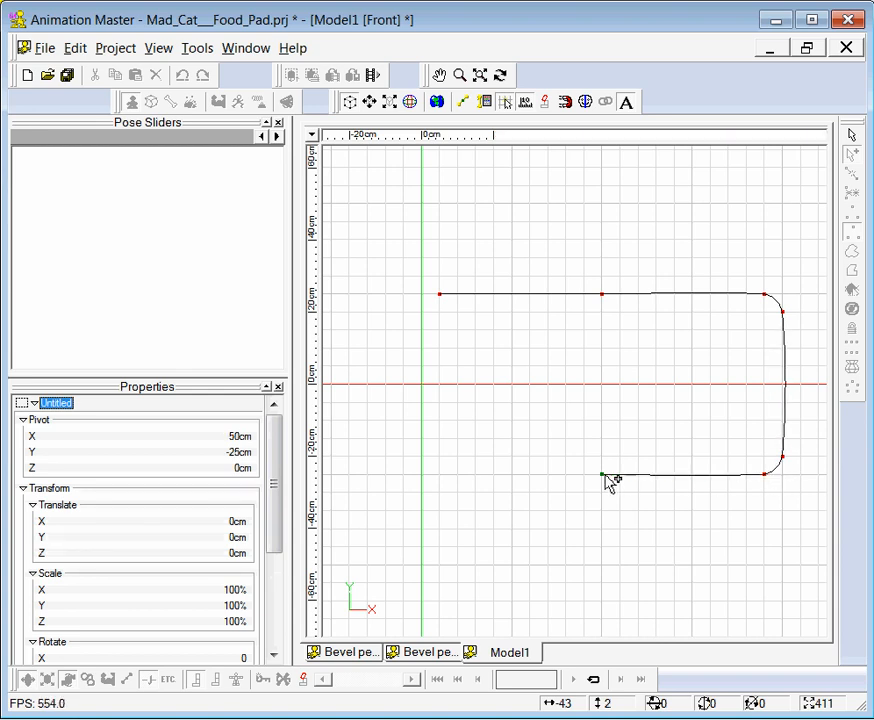
pyautogui.click(441, 475)
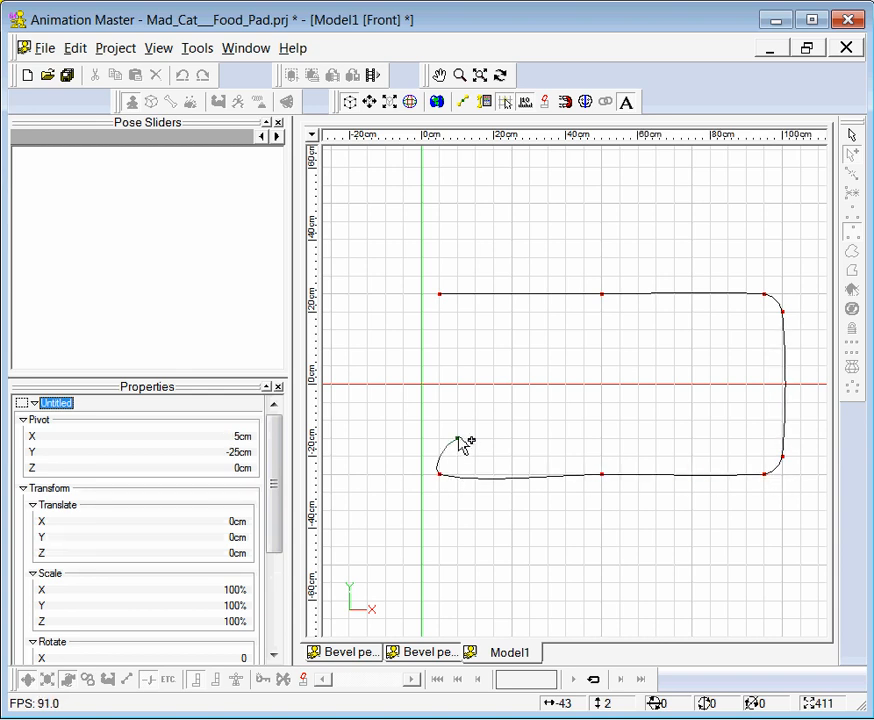
pyautogui.press('Escape')
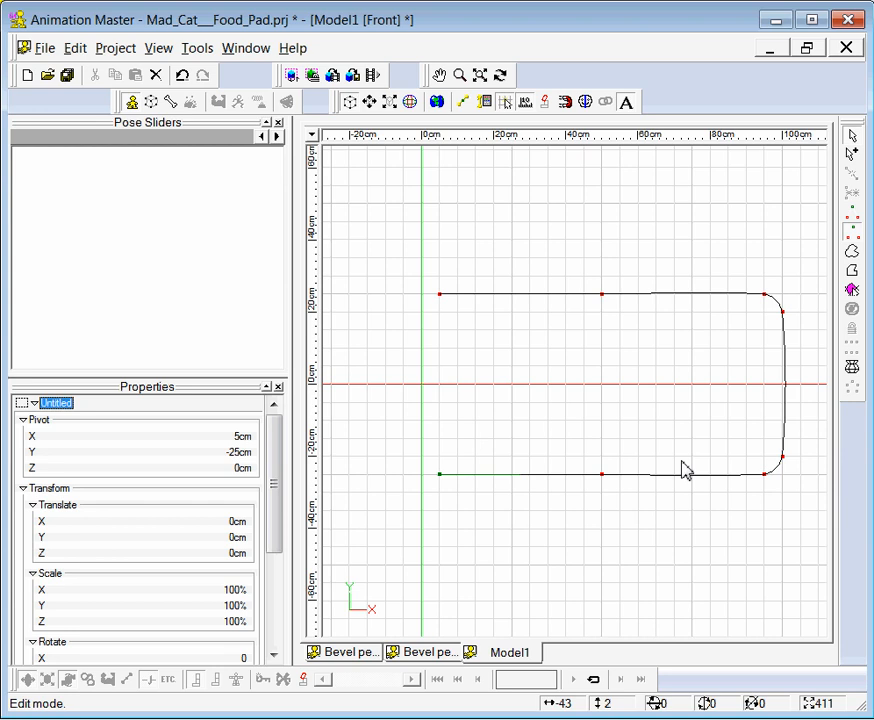
# Show the bias handles and level the profile's lower edge by adjusting the control point at X 95, Y -25 cm
pyautogui.click(753, 481)
pyautogui.click(754, 475)
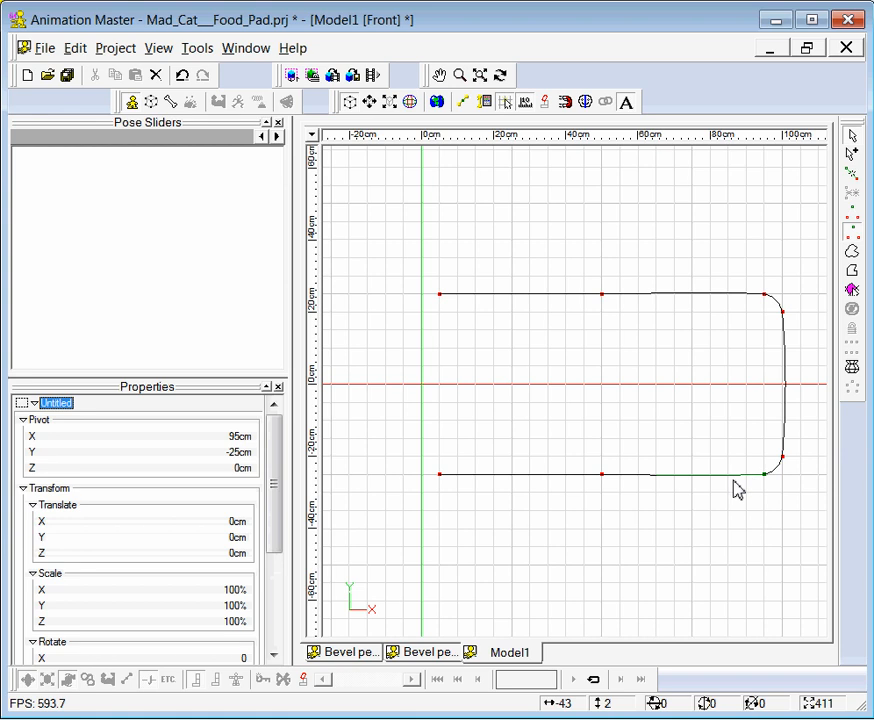
pyautogui.click(462, 104)
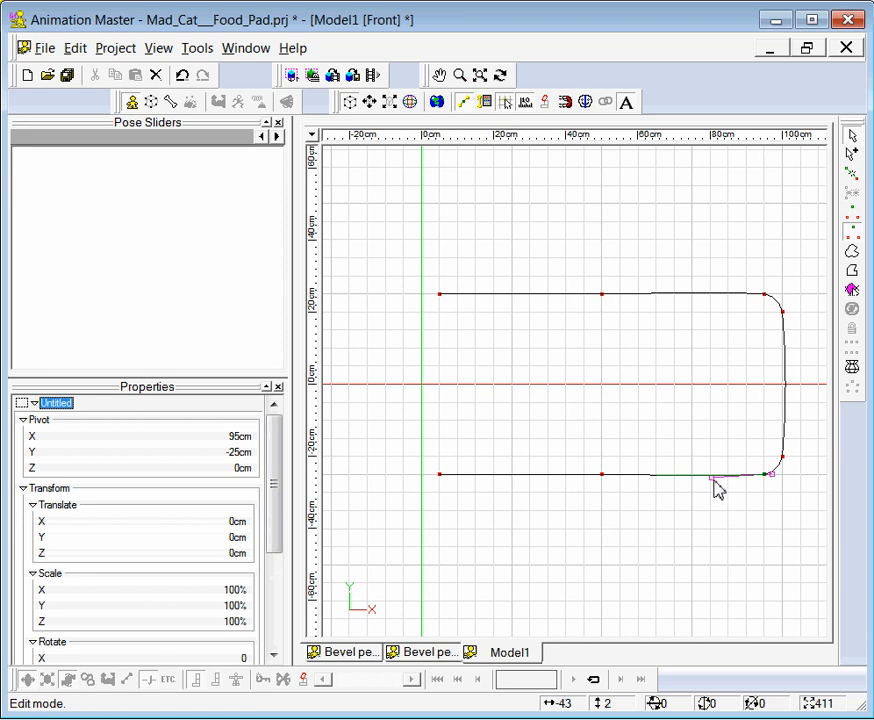
pyautogui.moveTo(713, 480); pyautogui.dragTo(714, 477)
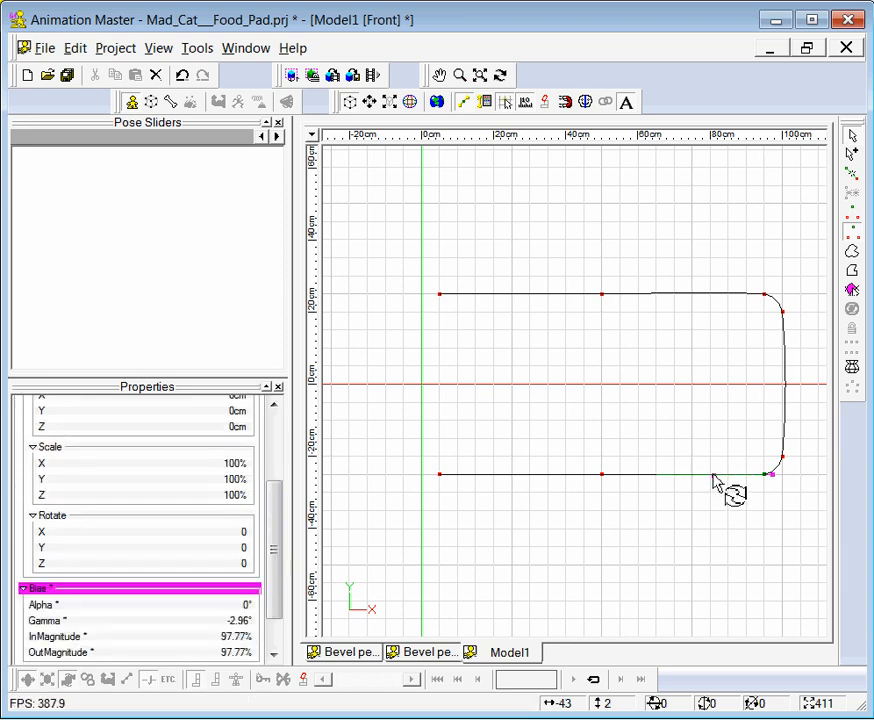
# Straighten the profile's vertical side and level its upper edge by adjusting the bias of the corner control points
pyautogui.click(787, 427)
pyautogui.moveTo(788, 417); pyautogui.dragTo(785, 407)
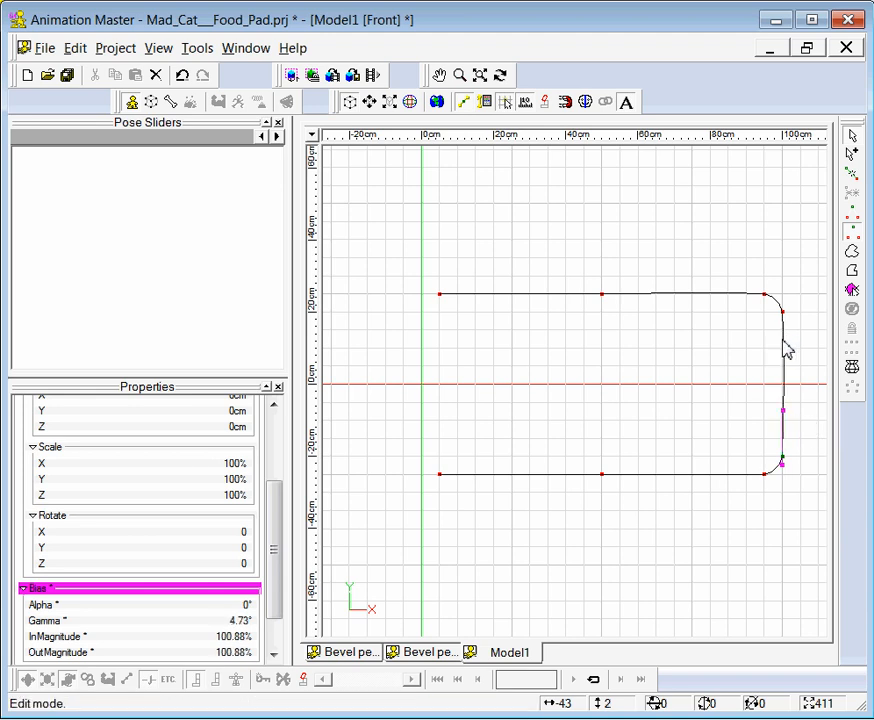
pyautogui.click(782, 311)
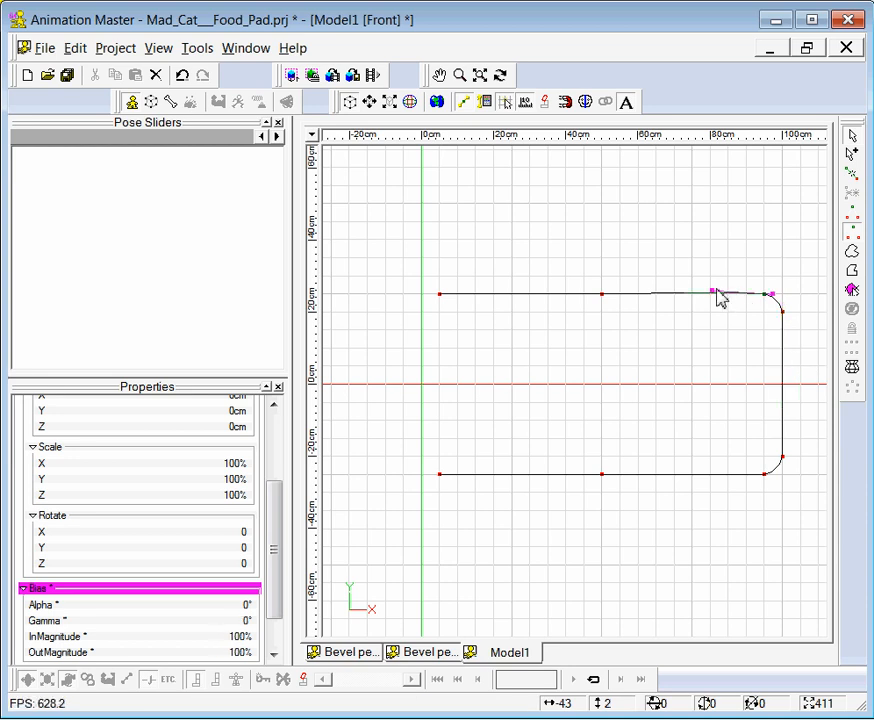
pyautogui.moveTo(716, 293); pyautogui.dragTo(716, 298)
# Fine-tune the bias of the X 95 cm control points to a Gamma of about -3.34° on the lower edge and 3.24° on the upper
pyautogui.scroll(5, 732, 410)
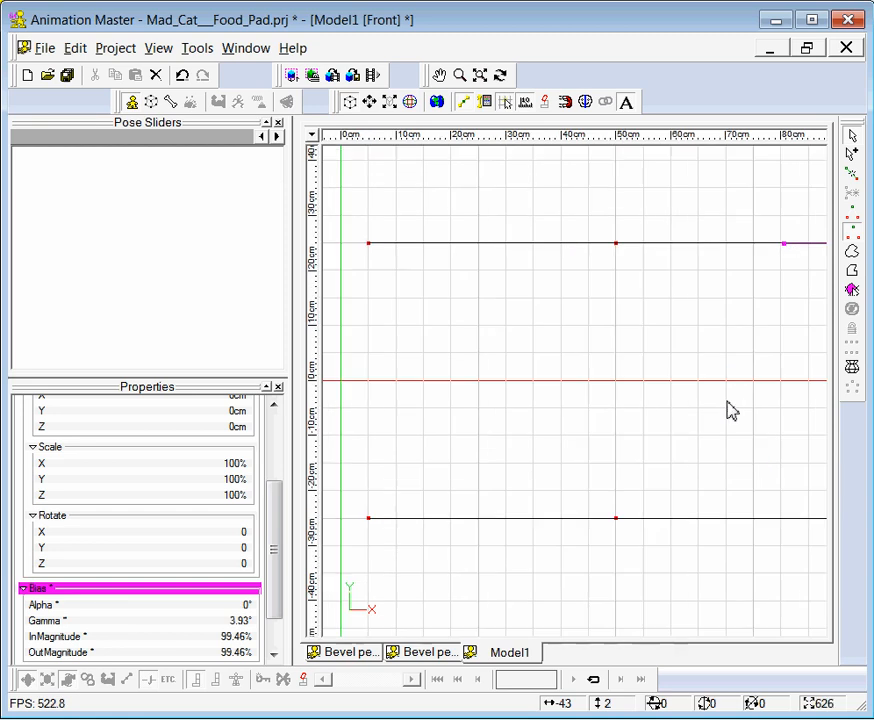
pyautogui.moveTo(756, 428); pyautogui.dragTo(476, 351, button='middle')
pyautogui.click(586, 528)
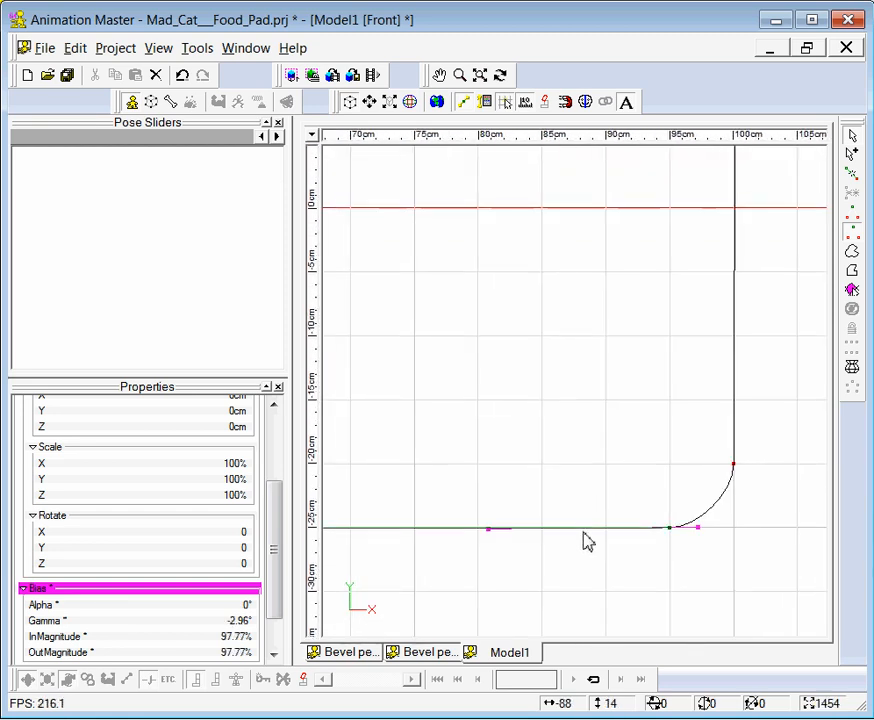
pyautogui.scroll(-1, 580, 525)
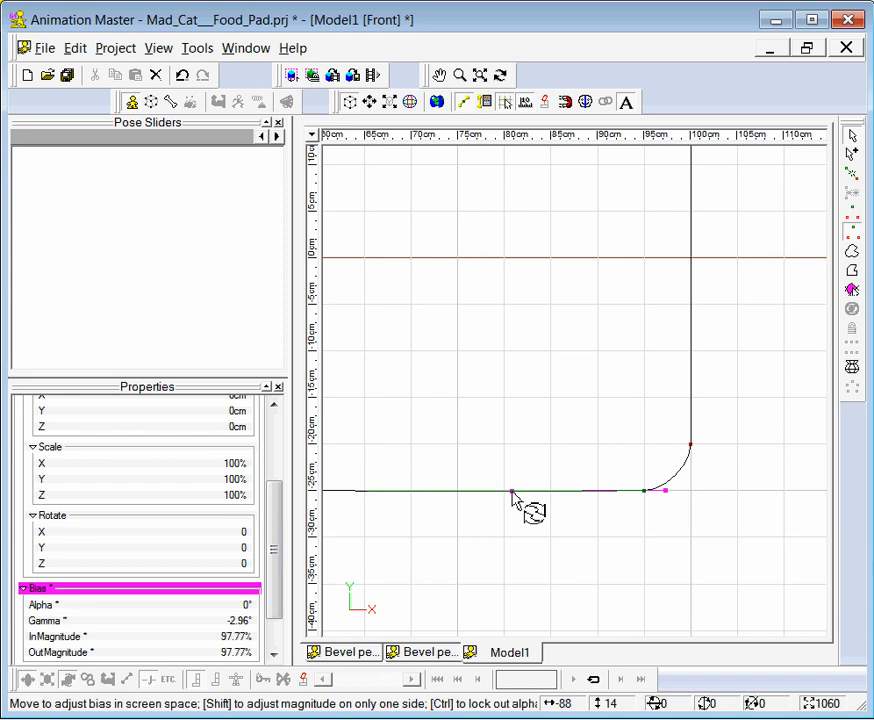
pyautogui.moveTo(512, 496); pyautogui.dragTo(514, 497)
pyautogui.moveTo(658, 370); pyautogui.dragTo(686, 584, button='middle')
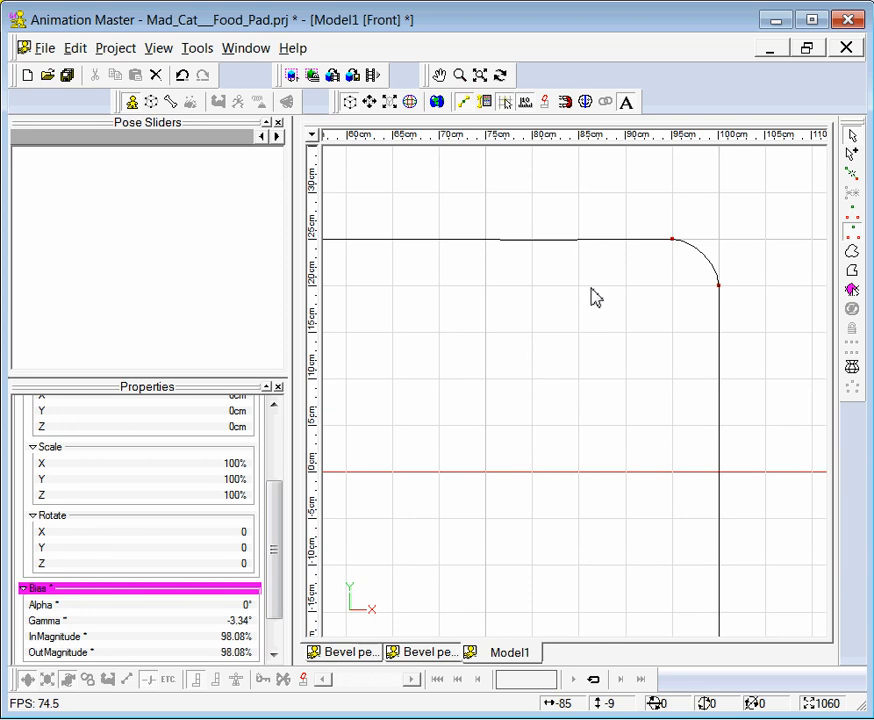
pyautogui.click(624, 242)
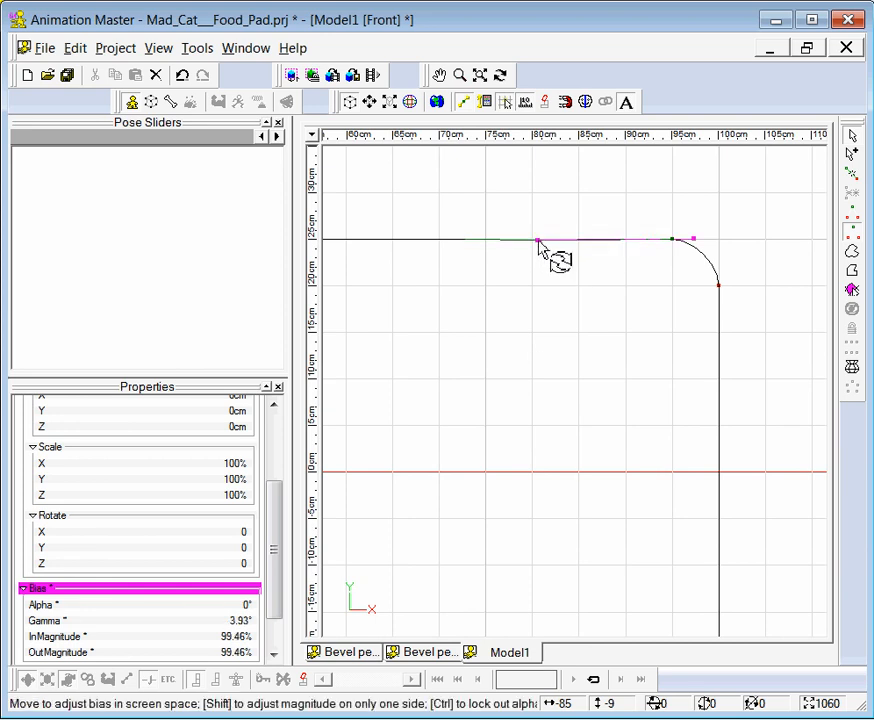
pyautogui.moveTo(538, 246); pyautogui.dragTo(538, 247)
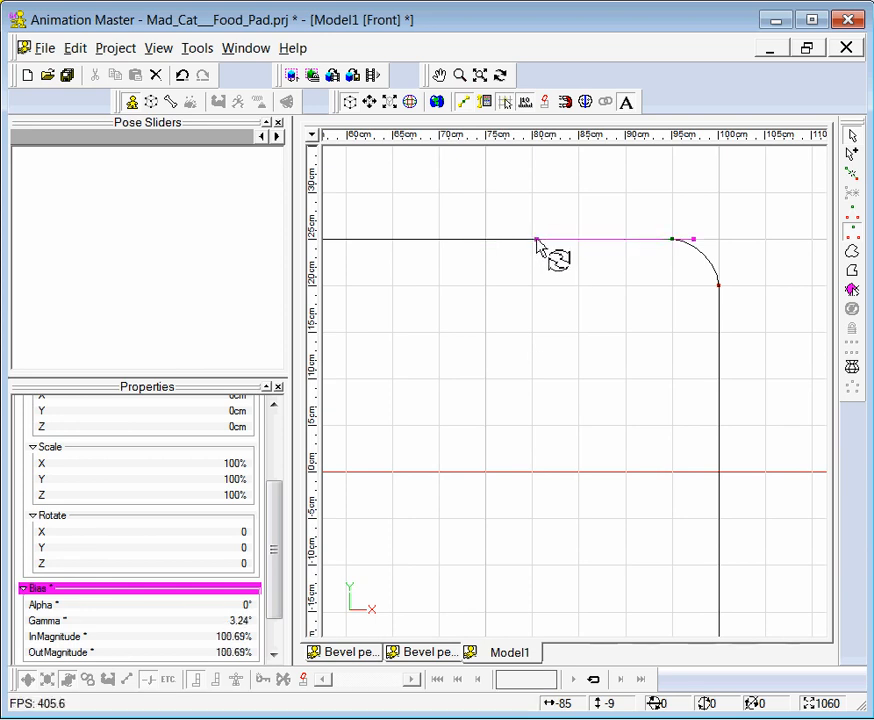
# Return to the front view and confirm 10 as the number of lathe cross sections in the modeling options
pyautogui.scroll(-5, 521, 343)
pyautogui.moveTo(488, 398); pyautogui.dragTo(583, 363, button='middle')
pyautogui.moveTo(622, 404)
pyautogui.mouseDown(button='middle')
pyautogui.moveTo(591, 416)
pyautogui.moveTo(617, 412)
pyautogui.mouseUp(button='middle')
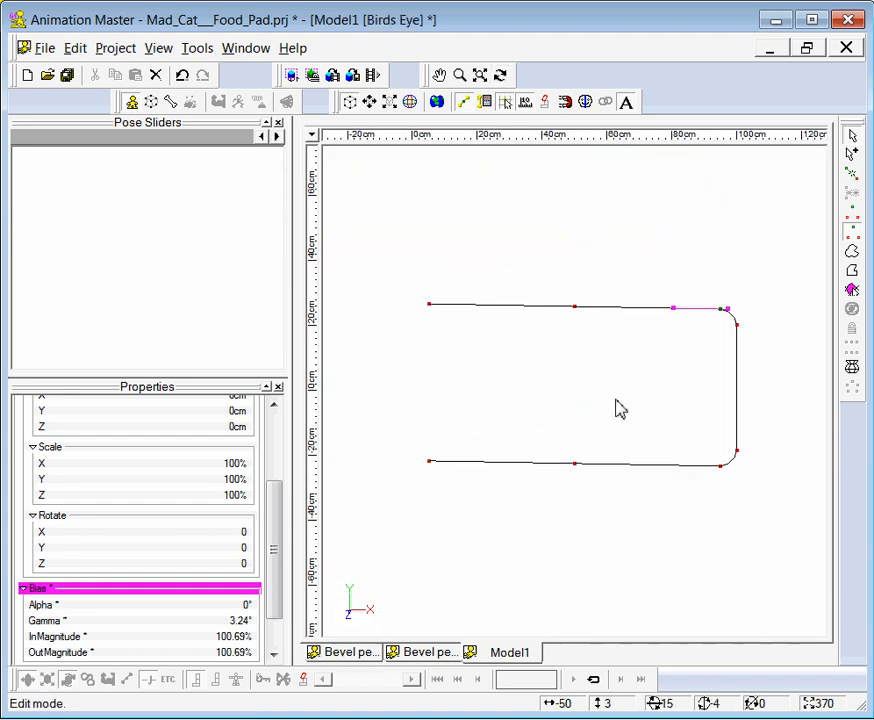
pyautogui.press('1')
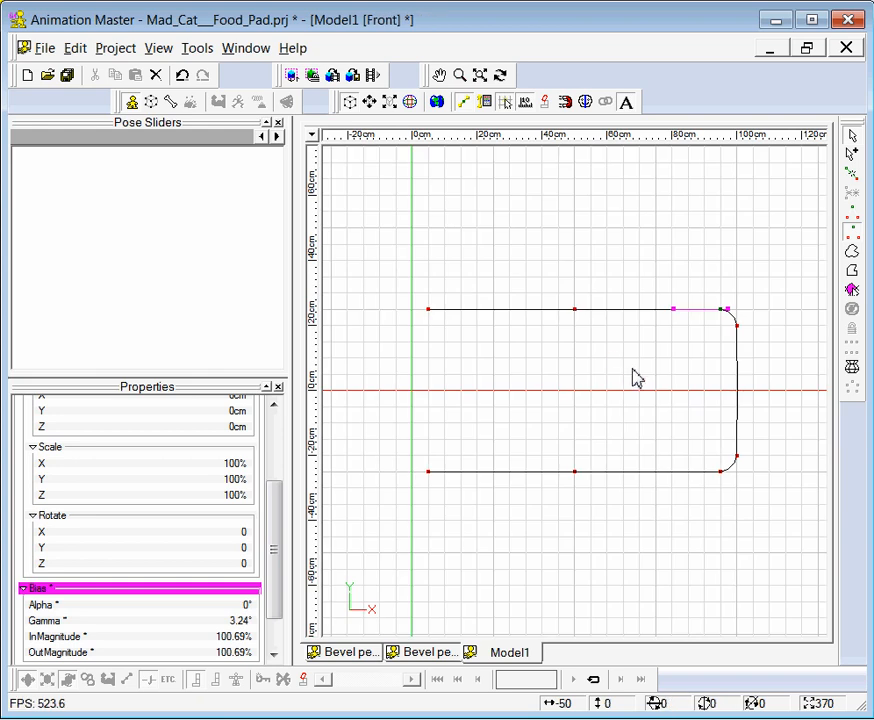
pyautogui.click(853, 370)
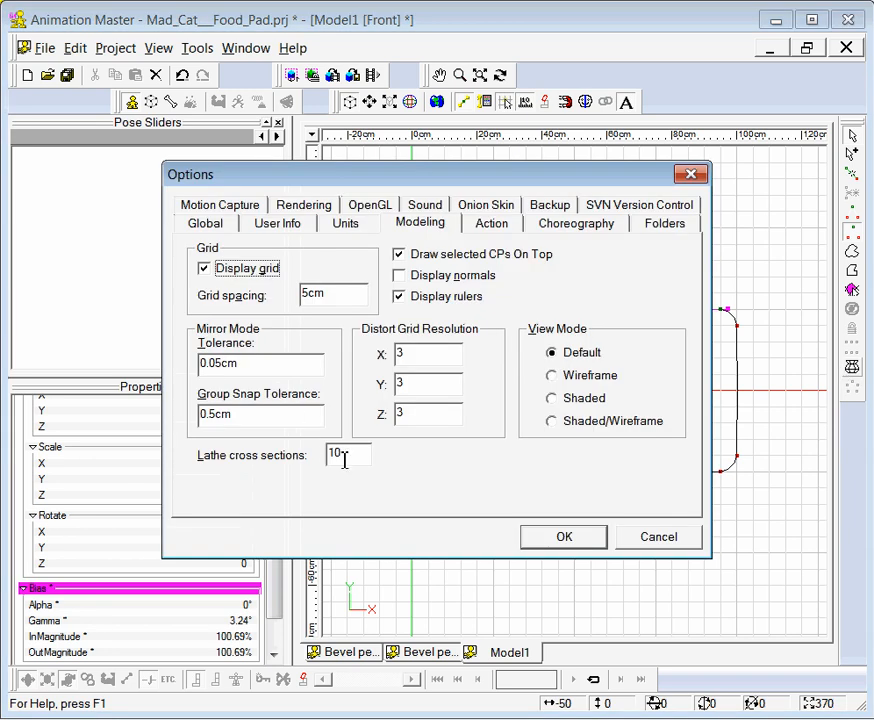
pyautogui.moveTo(357, 456); pyautogui.dragTo(319, 455)
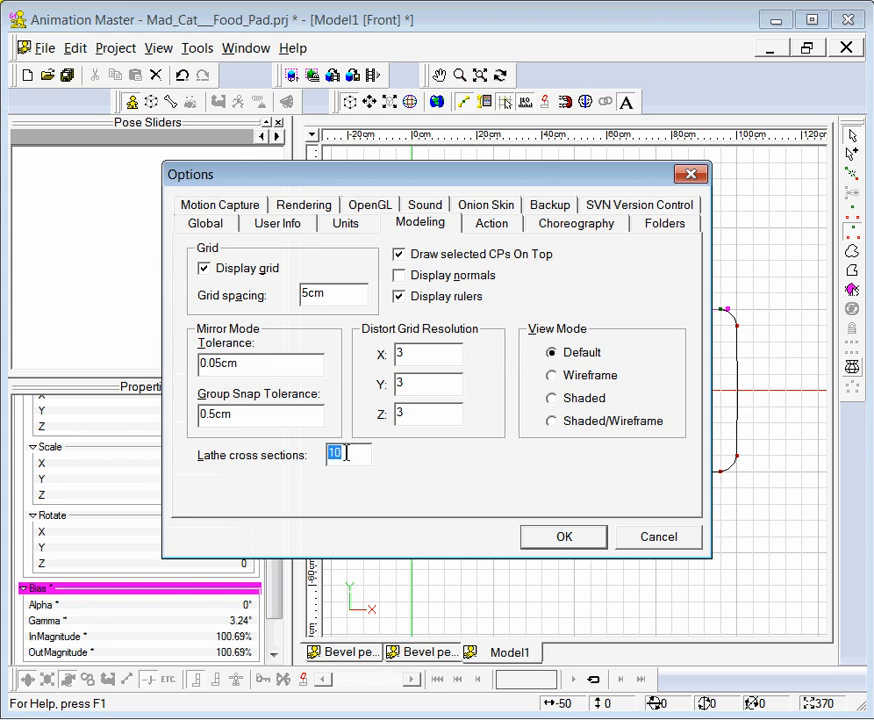
pyautogui.click(564, 538)
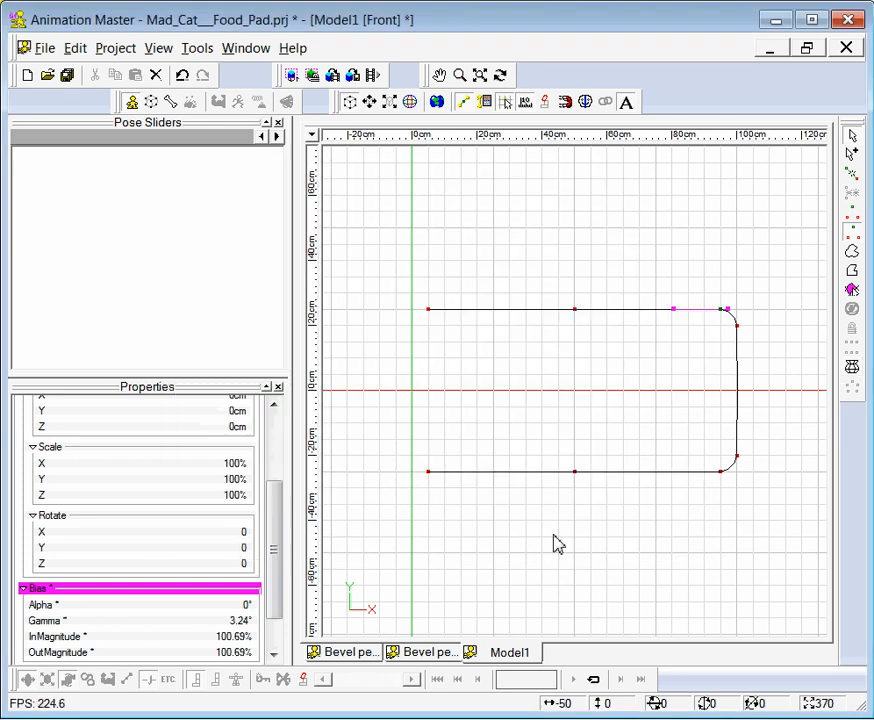
# Select the profile's control point at X 100, Y 20 cm and lathe the spline around the vertical axis
pyautogui.click(748, 355)
pyautogui.click(737, 336)
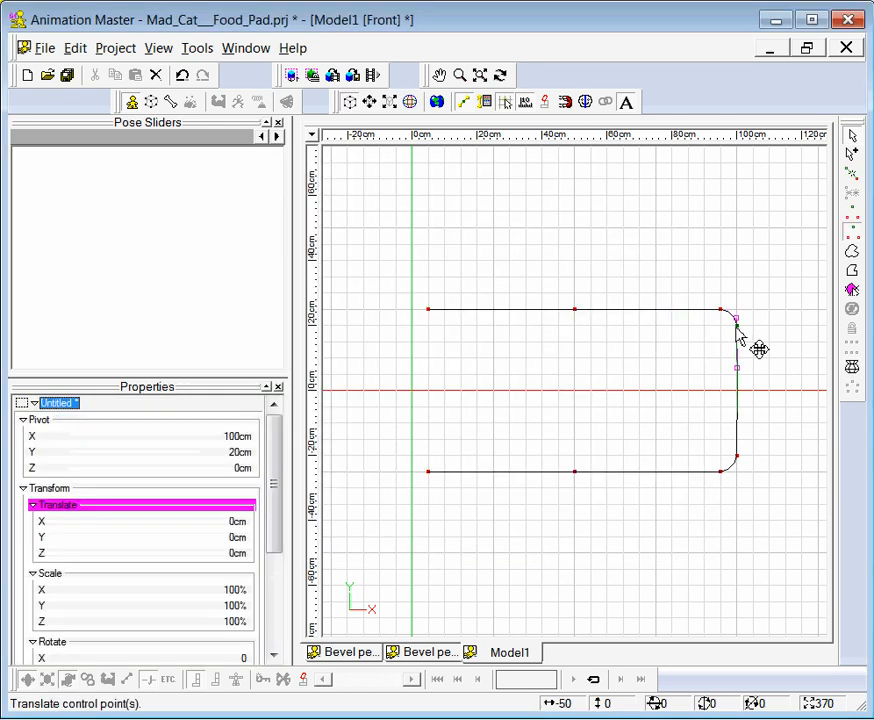
pyautogui.click(852, 369)
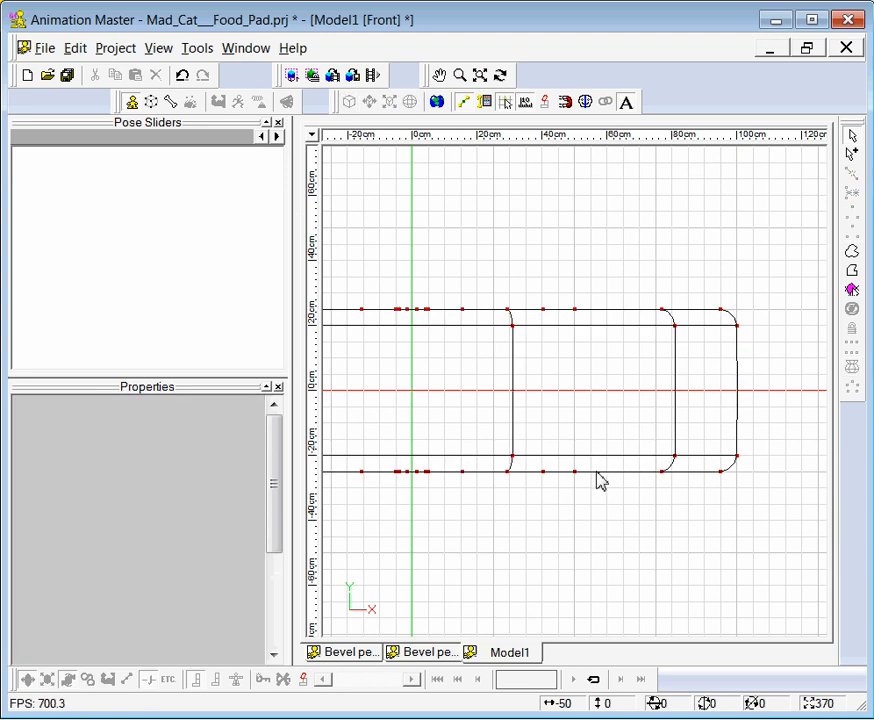
# Inspect the lathed disc as a shaded wireframe, rotating it and viewing it from the front and top
pyautogui.press('9')
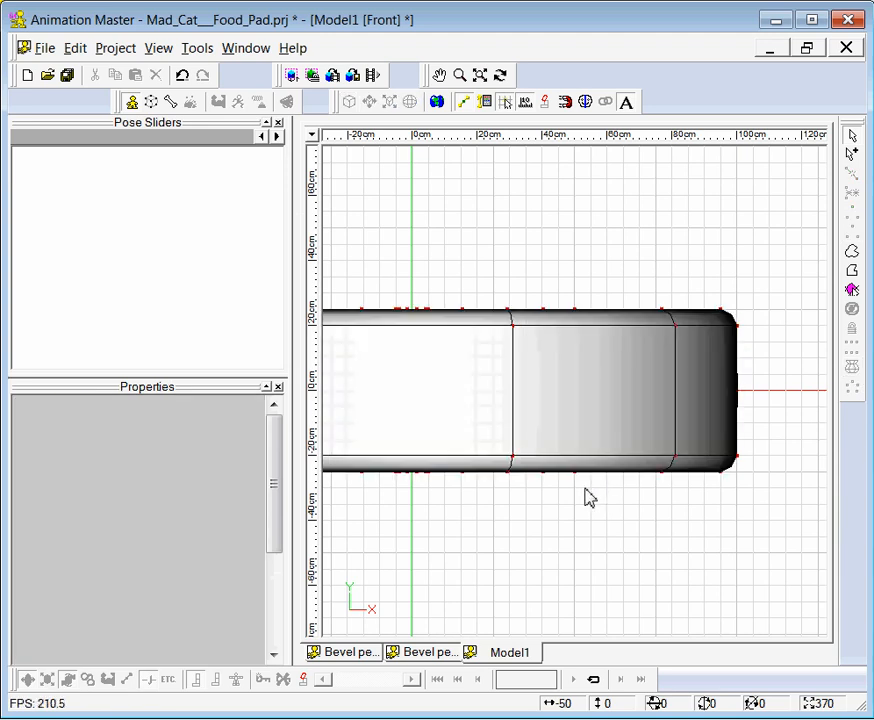
pyautogui.scroll(-4, 576, 495)
pyautogui.press('t')
pyautogui.moveTo(546, 470); pyautogui.dragTo(537, 543)
pyautogui.press('1')
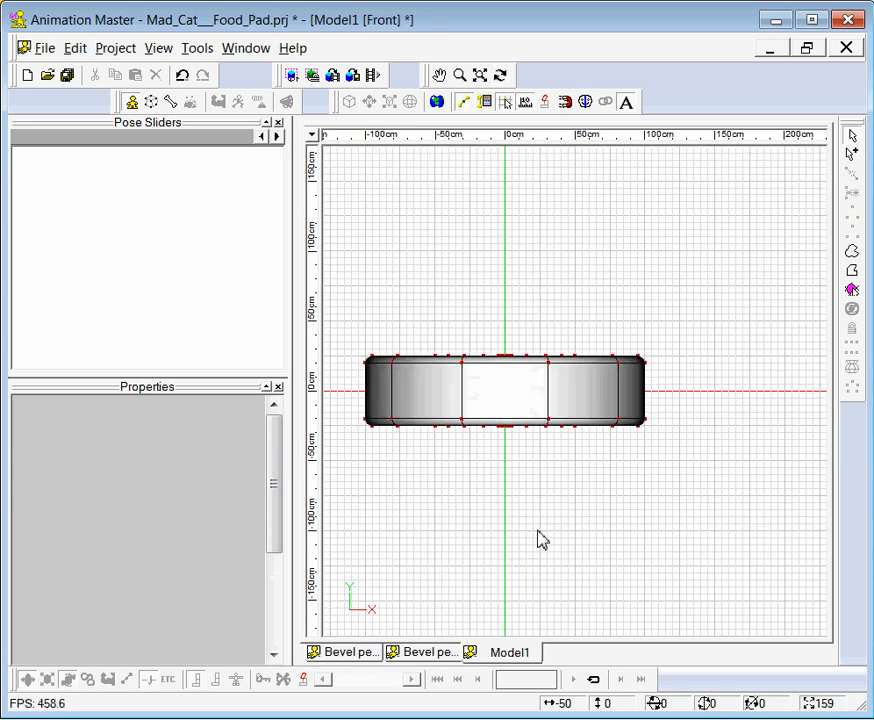
pyautogui.press('5')
pyautogui.scroll(-3, 548, 527)
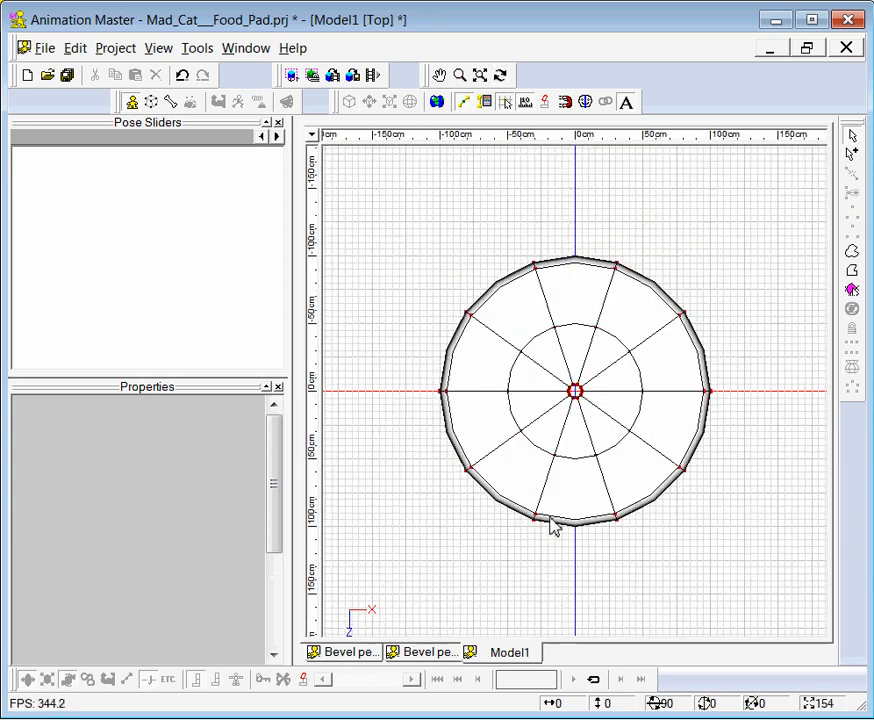
# In the wireframe top view, select the outer and middle control points of every other spoke, leaving out the central ring
pyautogui.press('8')
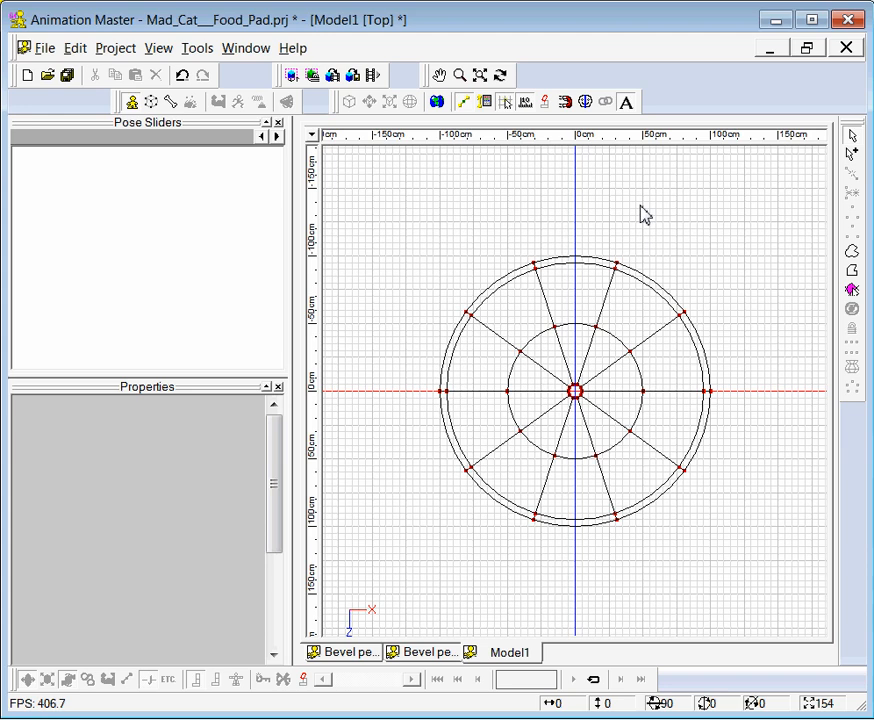
pyautogui.moveTo(634, 223); pyautogui.dragTo(579, 362)
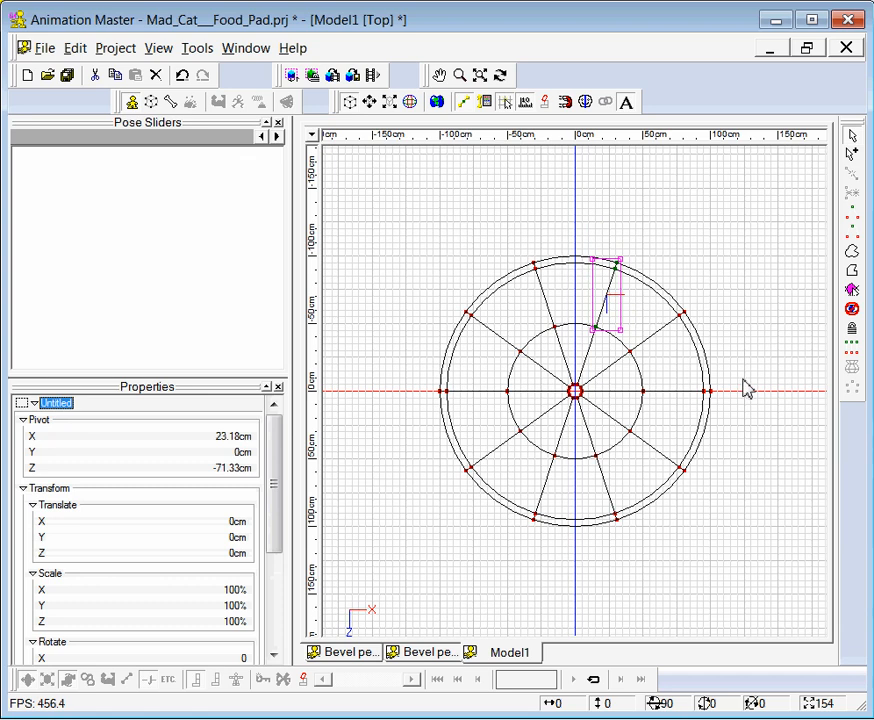
pyautogui.keyDown('shift'); pyautogui.moveTo(742, 377); pyautogui.dragTo(634, 400); pyautogui.keyUp('shift')
pyautogui.keyDown('shift'); pyautogui.moveTo(640, 558); pyautogui.dragTo(588, 458); pyautogui.keyUp('shift')
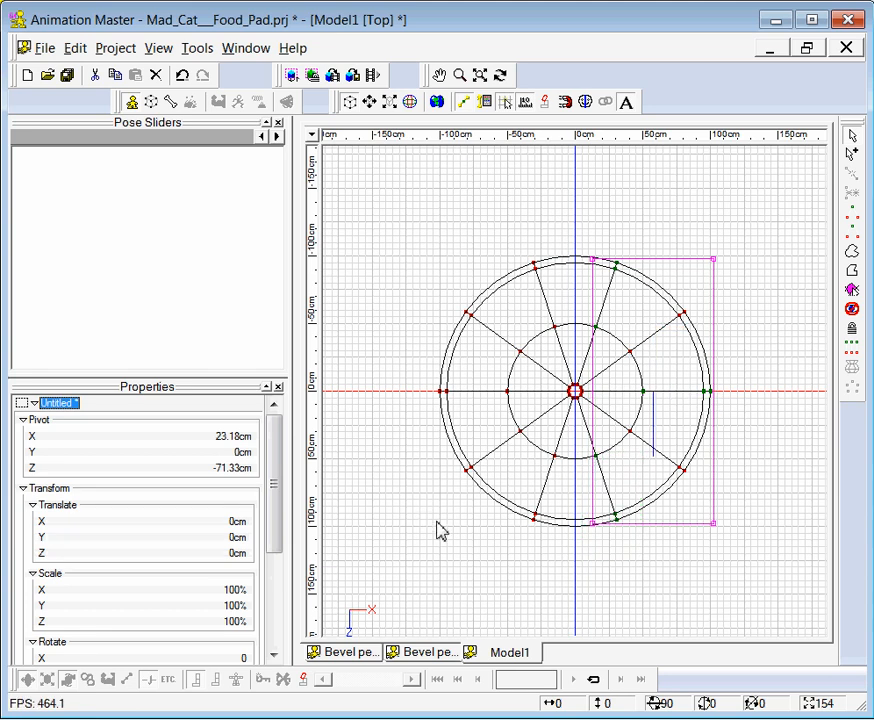
pyautogui.keyDown('shift'); pyautogui.moveTo(435, 520); pyautogui.dragTo(525, 432); pyautogui.keyUp('shift')
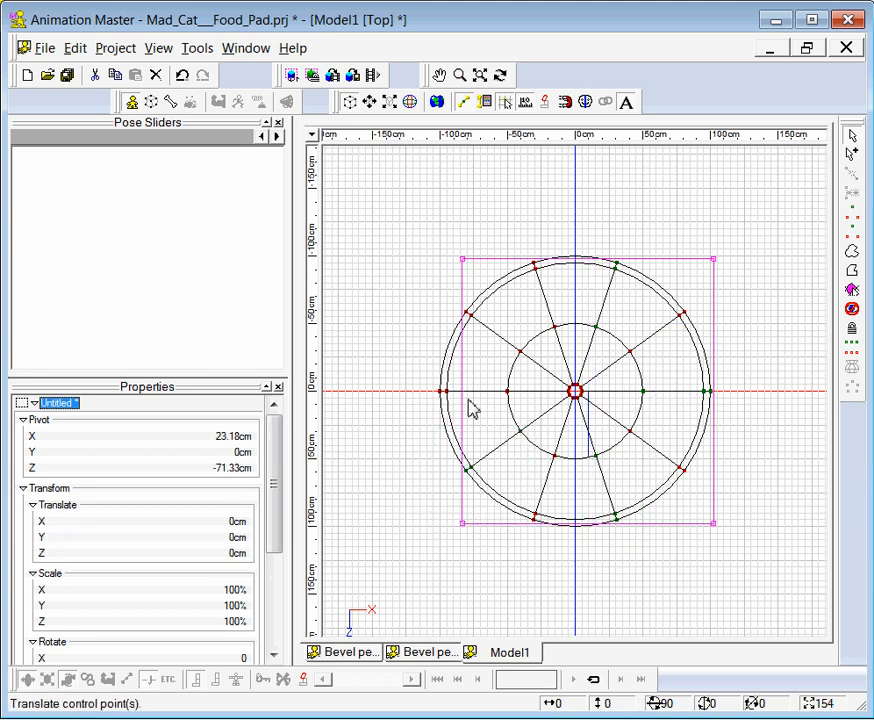
pyautogui.keyDown('shift'); pyautogui.moveTo(428, 283); pyautogui.dragTo(530, 380); pyautogui.keyUp('shift')
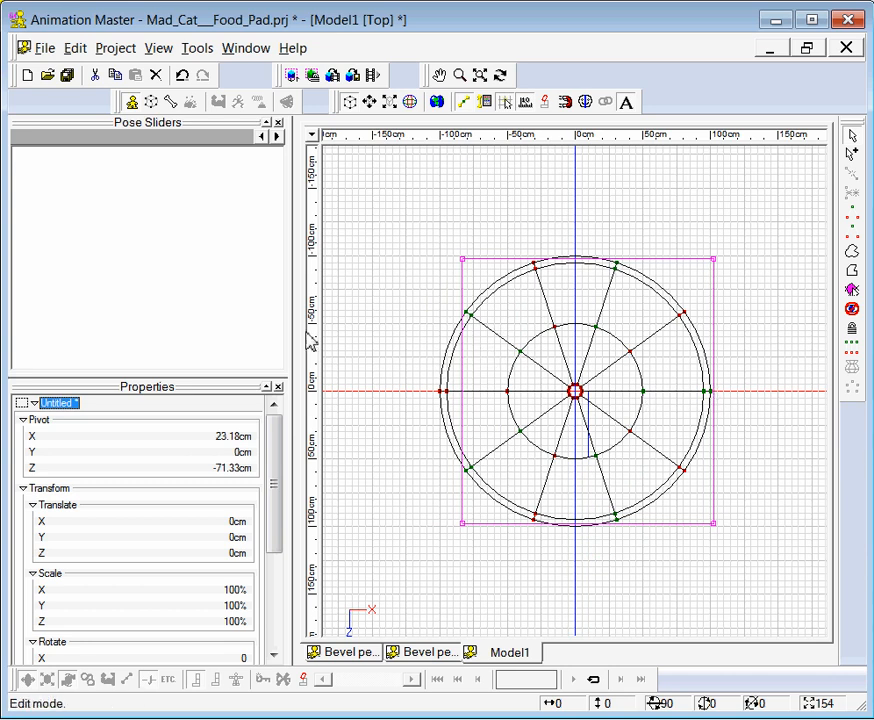
# Put the selected spokes in rotate mode and center their pivot by setting its X to 0 cm
pyautogui.press('r')
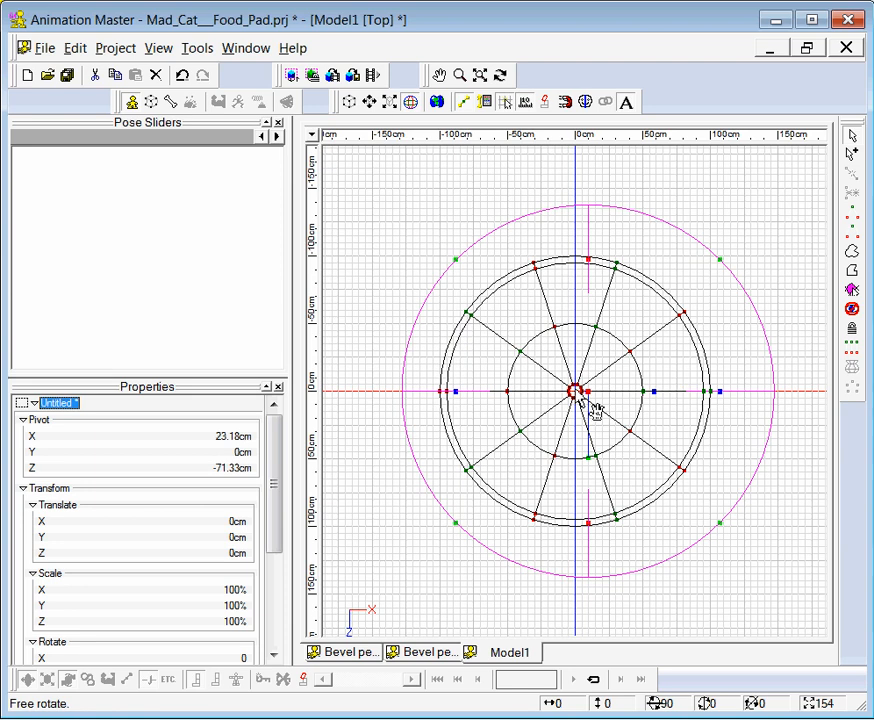
pyautogui.click(233, 438)
pyautogui.write('0')
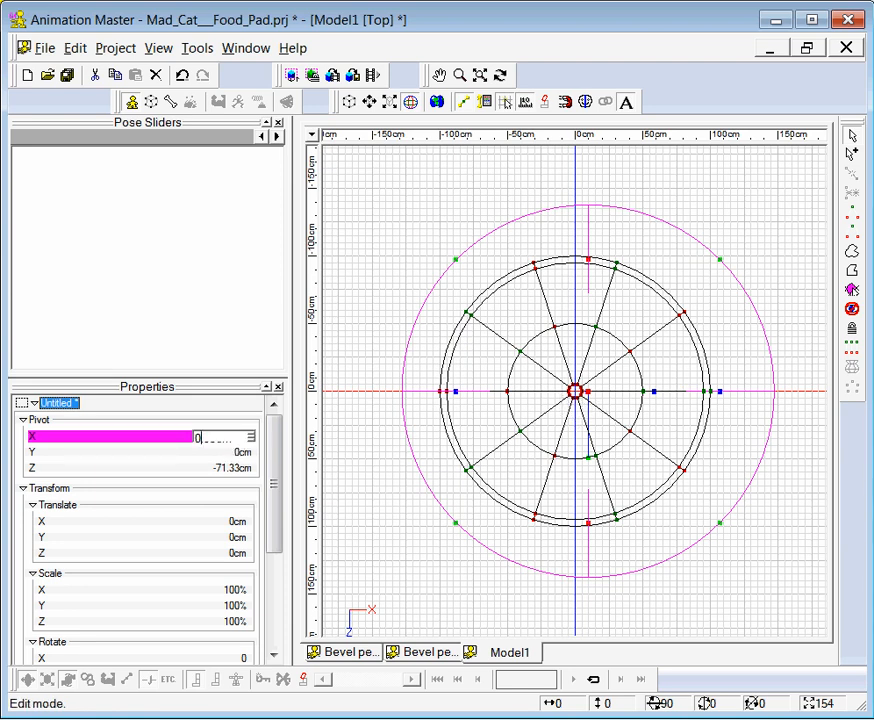
pyautogui.press('Return')
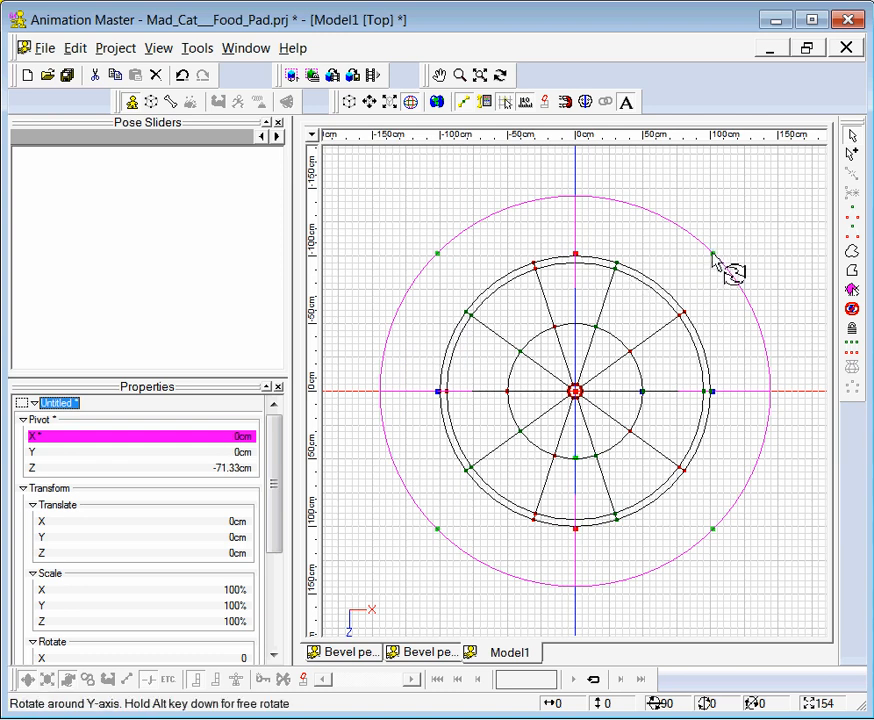
# Rotate the selected spokes about -32° around the Y axis so that they pair up with their neighbors into a pentagon
pyautogui.moveTo(713, 258); pyautogui.dragTo(713, 258)
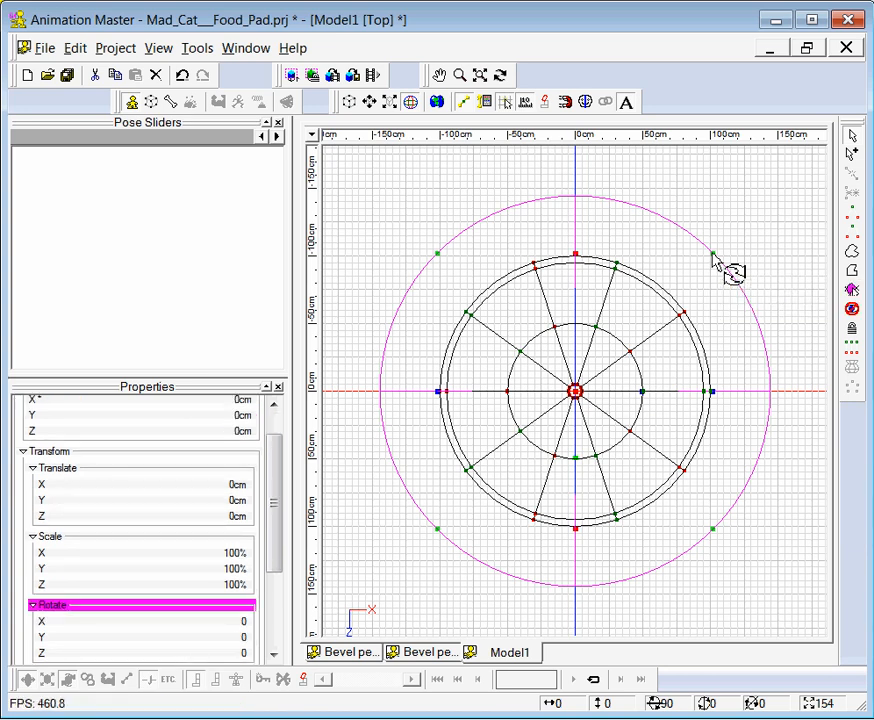
pyautogui.moveTo(713, 258); pyautogui.dragTo(720, 366)
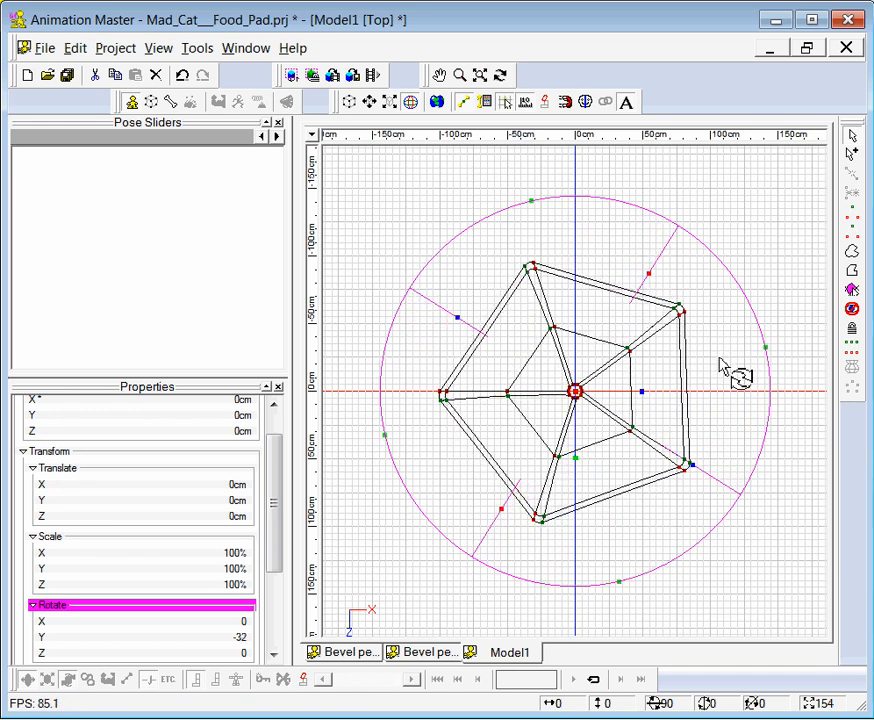
pyautogui.moveTo(722, 368); pyautogui.dragTo(726, 371)
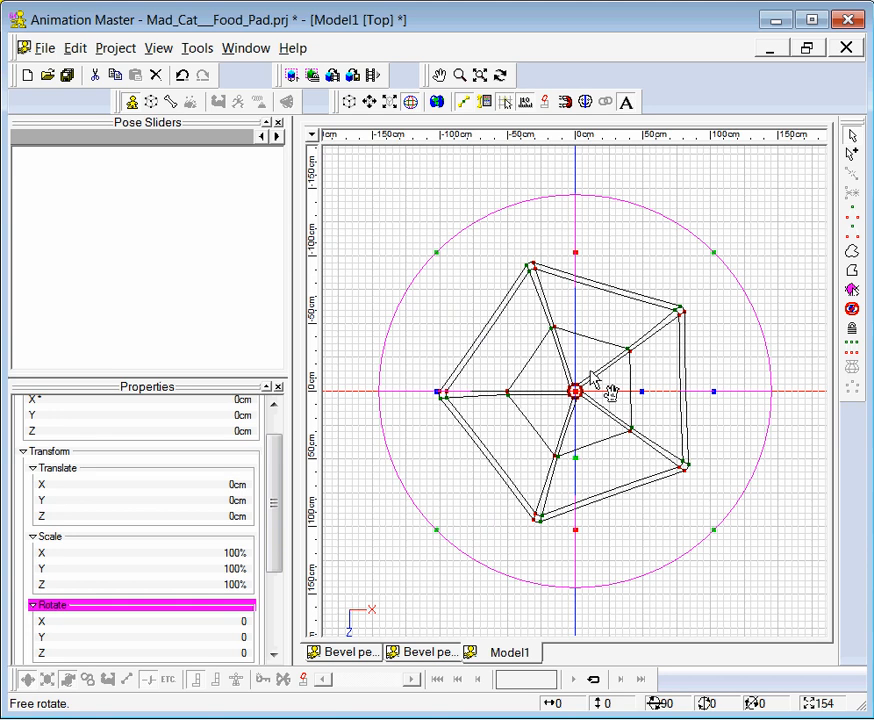
# Select the ring of control points at the model's center and rotate it about -13° around the Y axis
pyautogui.press('z')
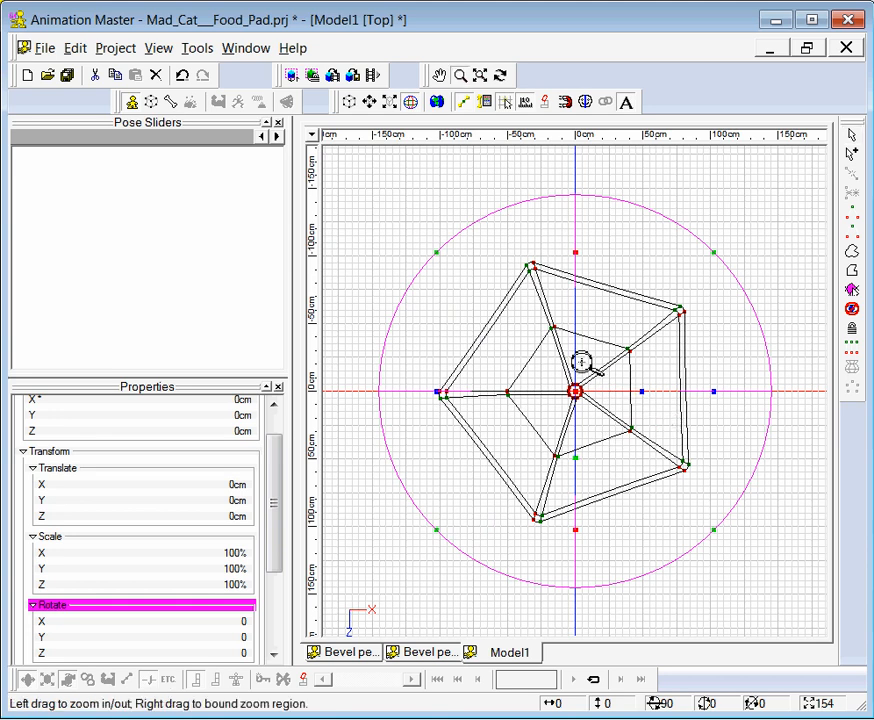
pyautogui.moveTo(519, 330); pyautogui.dragTo(622, 431, button='right')
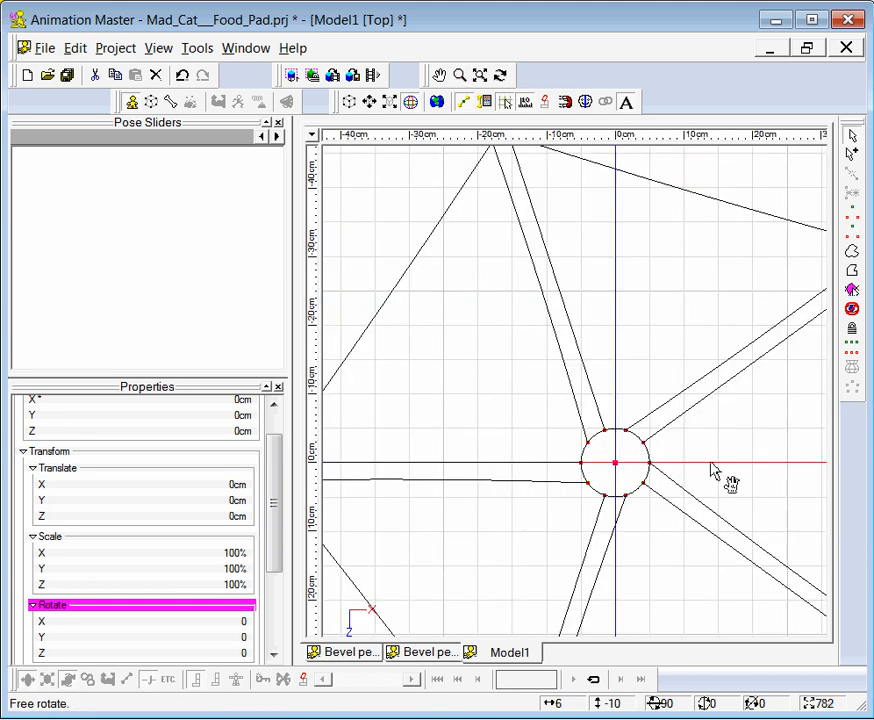
pyautogui.scroll(-2, 712, 472)
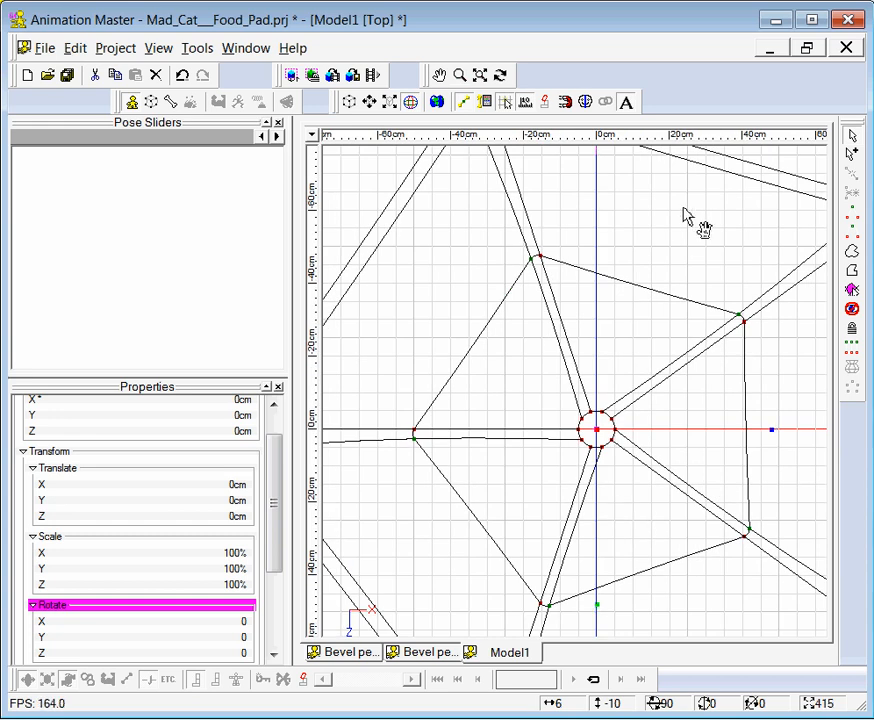
pyautogui.click(577, 376)
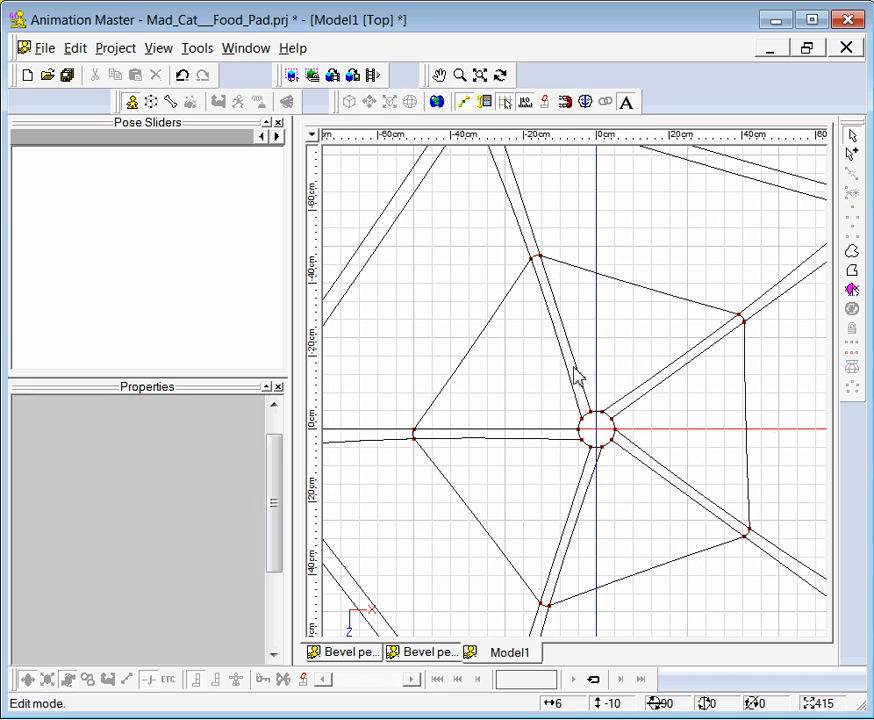
pyautogui.moveTo(541, 373); pyautogui.dragTo(671, 478)
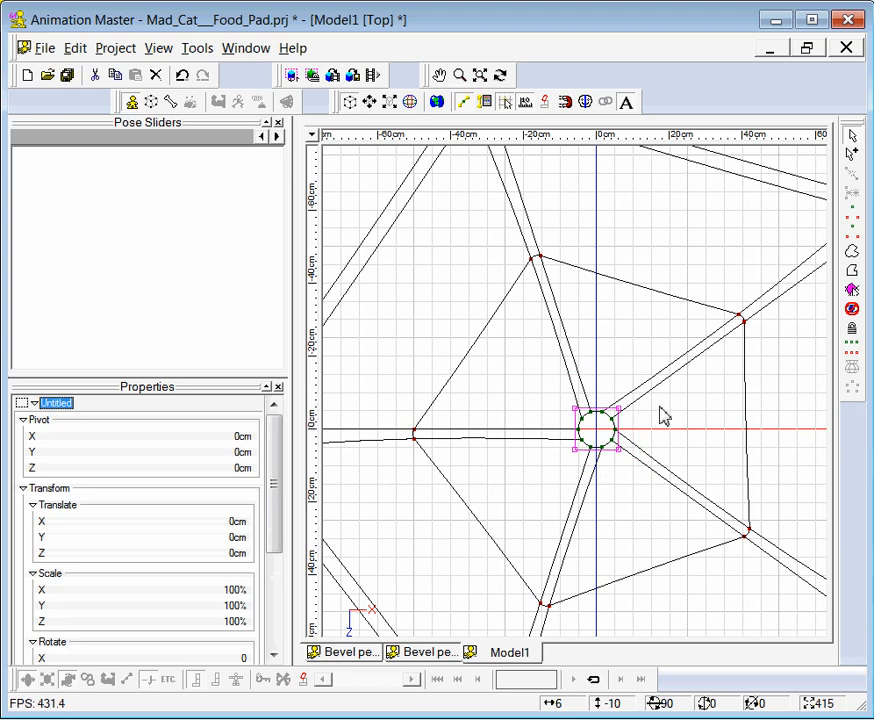
pyautogui.press('r')
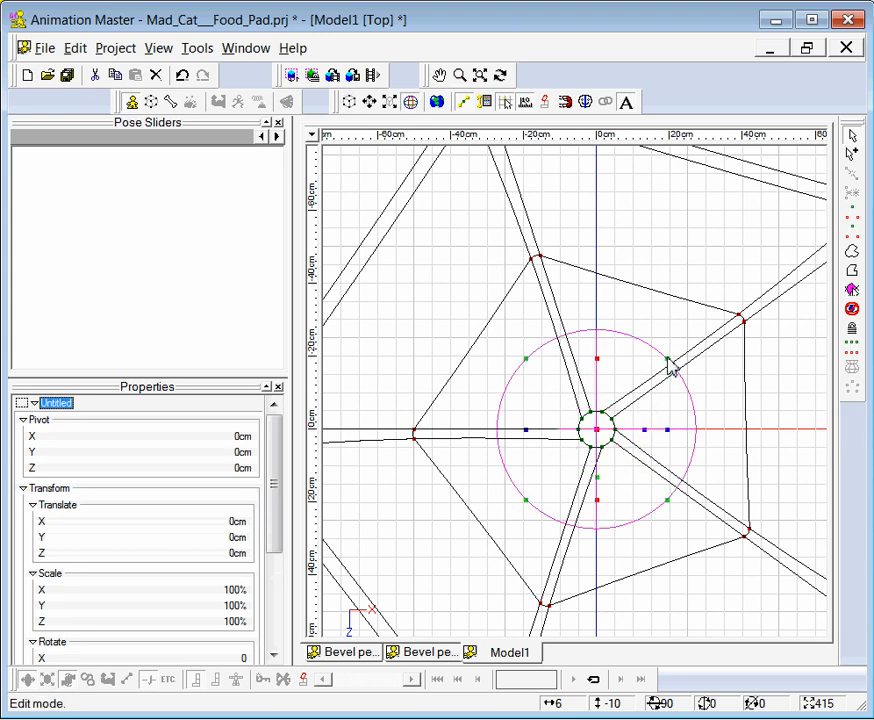
pyautogui.moveTo(668, 361); pyautogui.dragTo(678, 378)
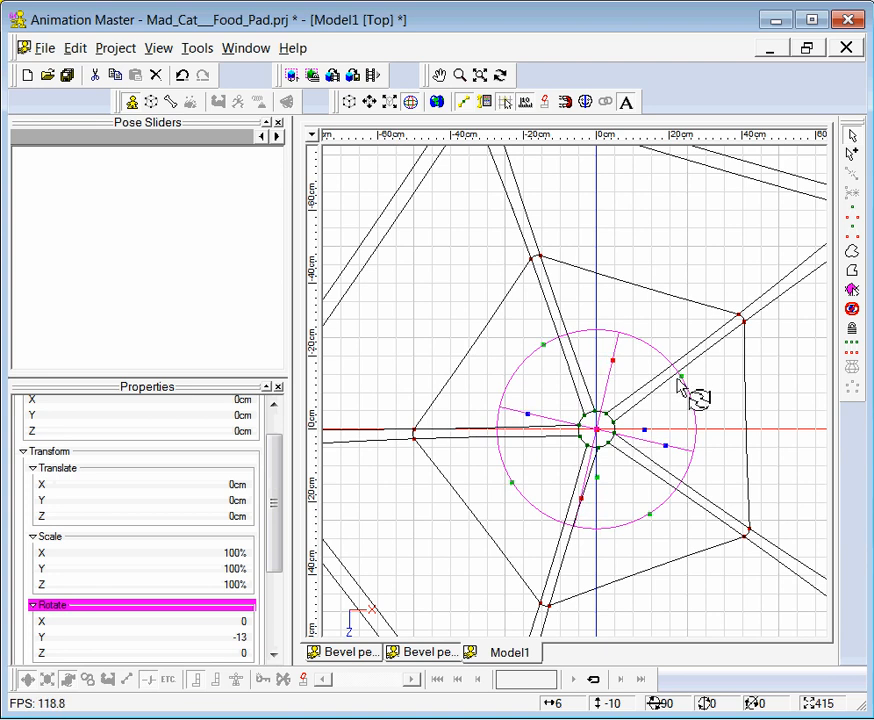
pyautogui.moveTo(678, 379); pyautogui.dragTo(678, 379)
# Inspect the whole pentagon from above and in a tilted bird's-eye view, in shaded, shaded wireframe and wireframe modes
pyautogui.scroll(-5, 678, 379)
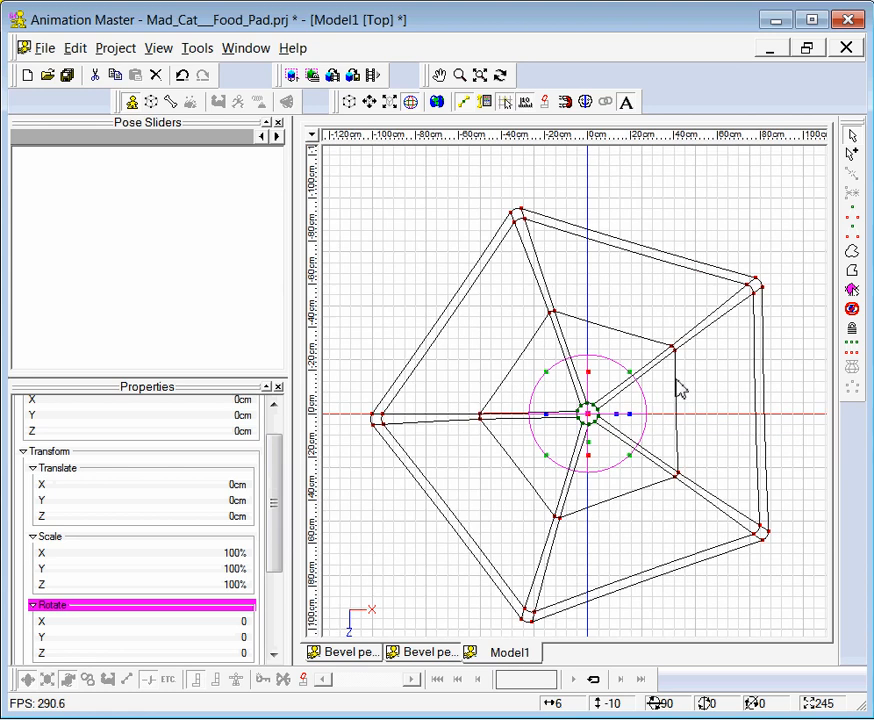
pyautogui.scroll(1, 679, 390)
pyautogui.scroll(-2, 660, 452)
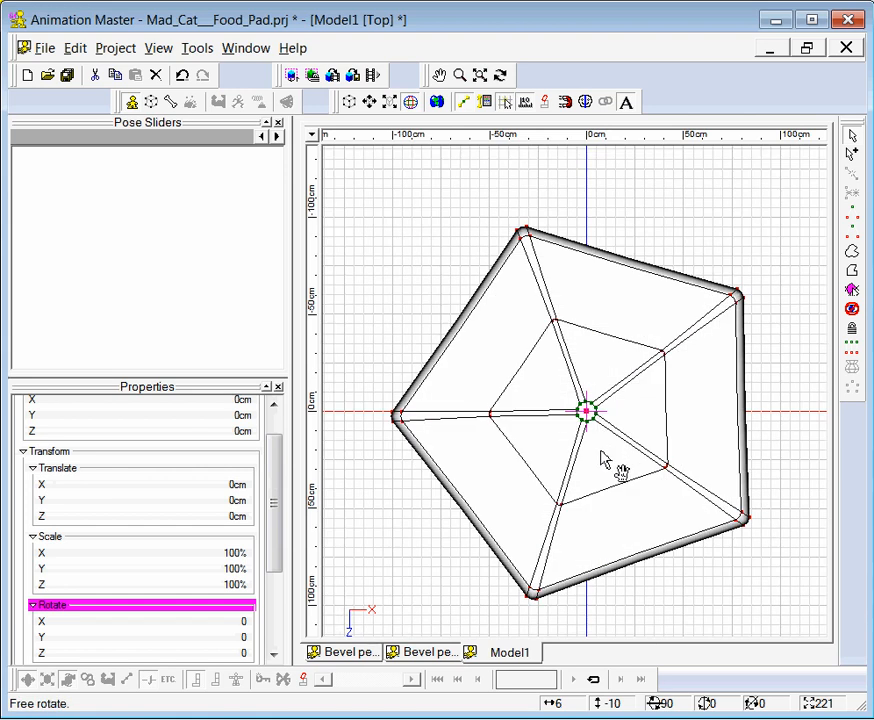
pyautogui.press('Escape')
pyautogui.press('t')
pyautogui.moveTo(599, 470); pyautogui.dragTo(593, 442)
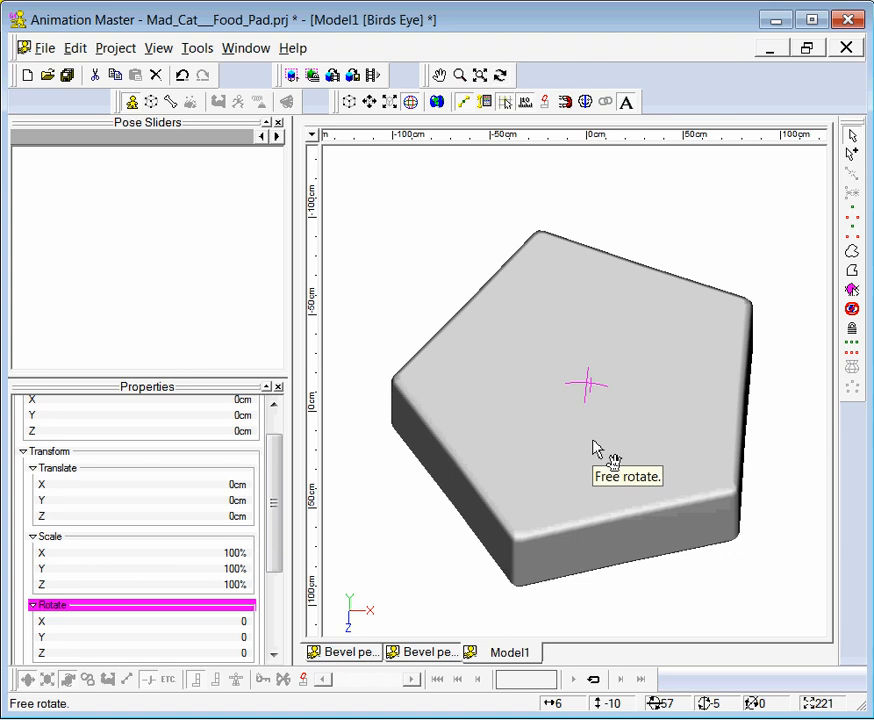
pyautogui.press('0')
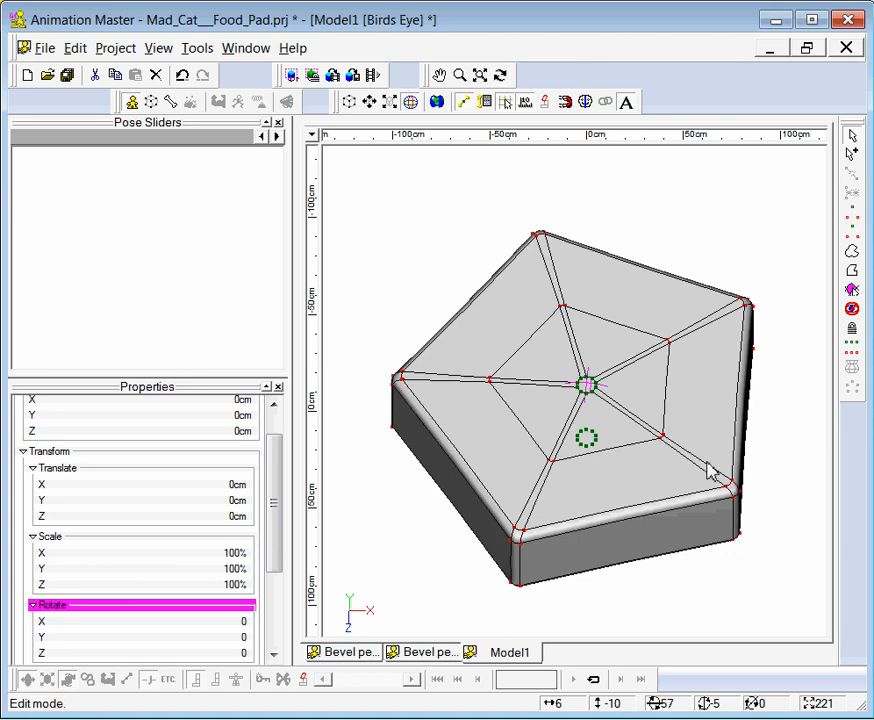
pyautogui.press('8')
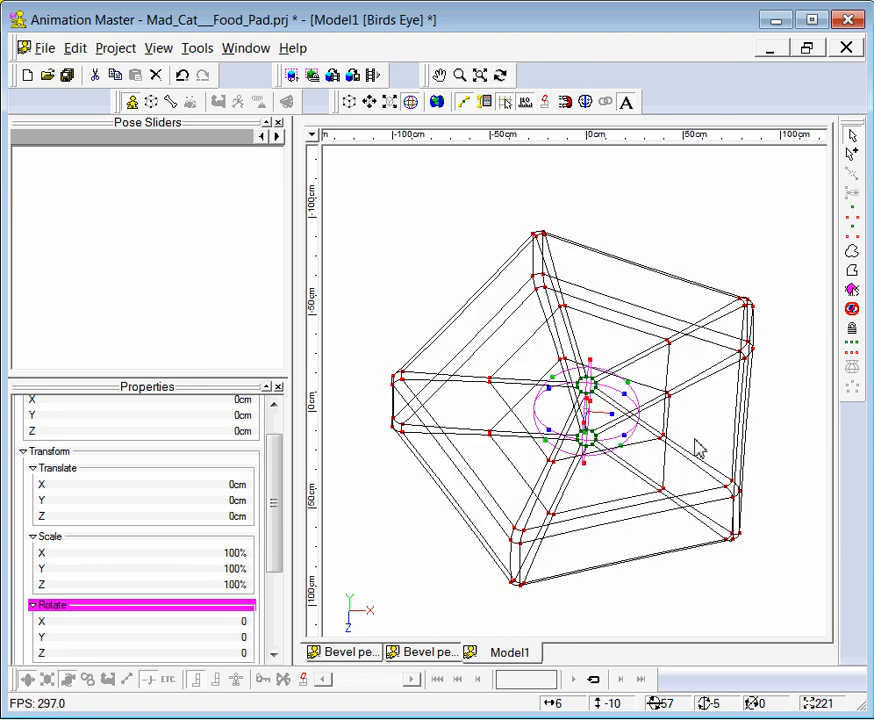
# Select the upper and lower center rings from the top view and scale them to 5% in X and Z
pyautogui.press('5')
pyautogui.click(774, 370)
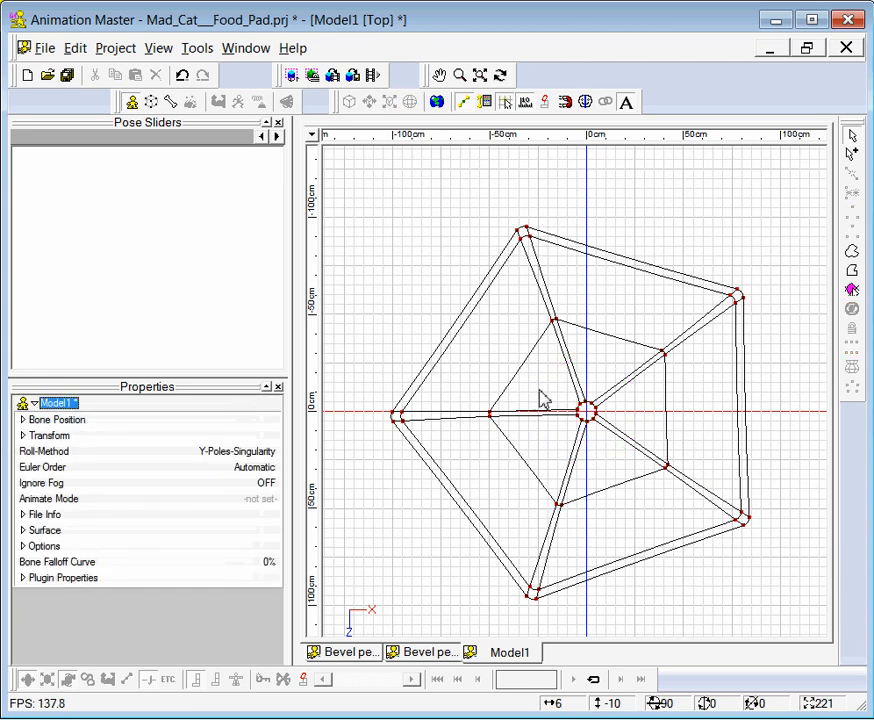
pyautogui.moveTo(540, 398); pyautogui.dragTo(624, 443)
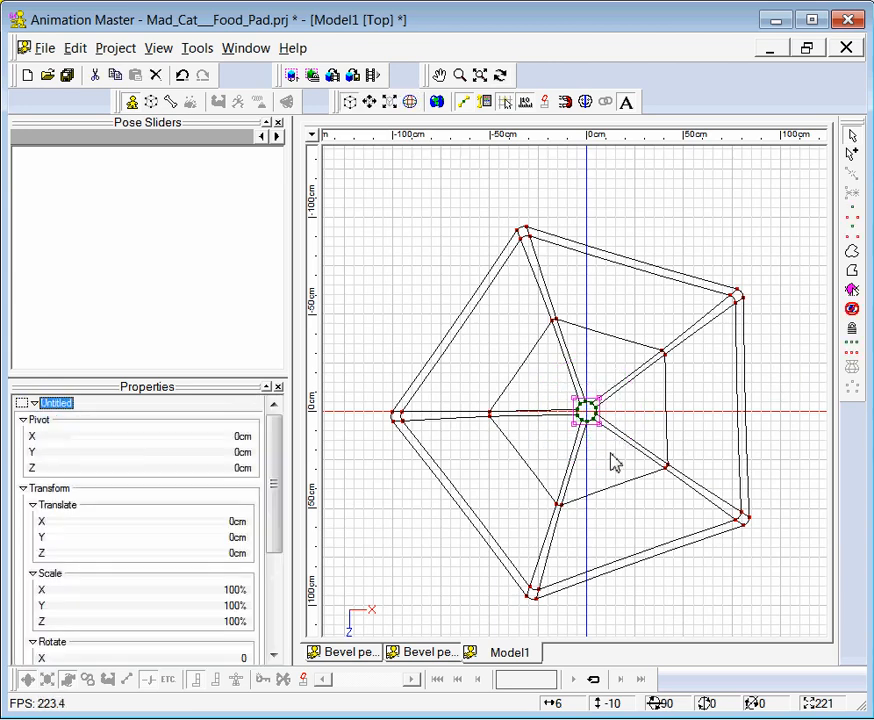
pyautogui.press('t')
pyautogui.moveTo(597, 503); pyautogui.dragTo(624, 469)
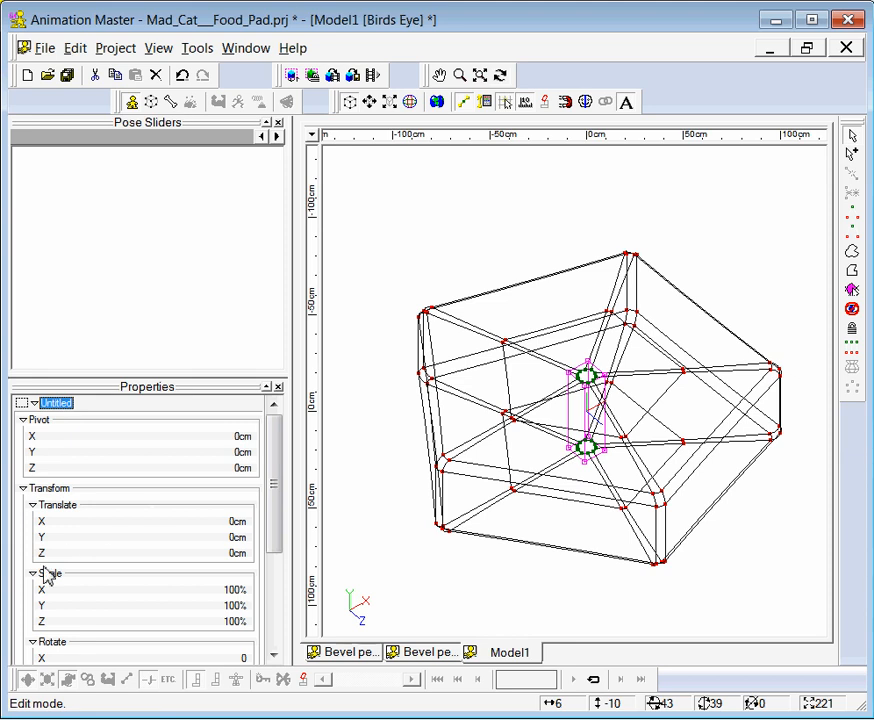
pyautogui.moveTo(275, 506); pyautogui.dragTo(276, 538)
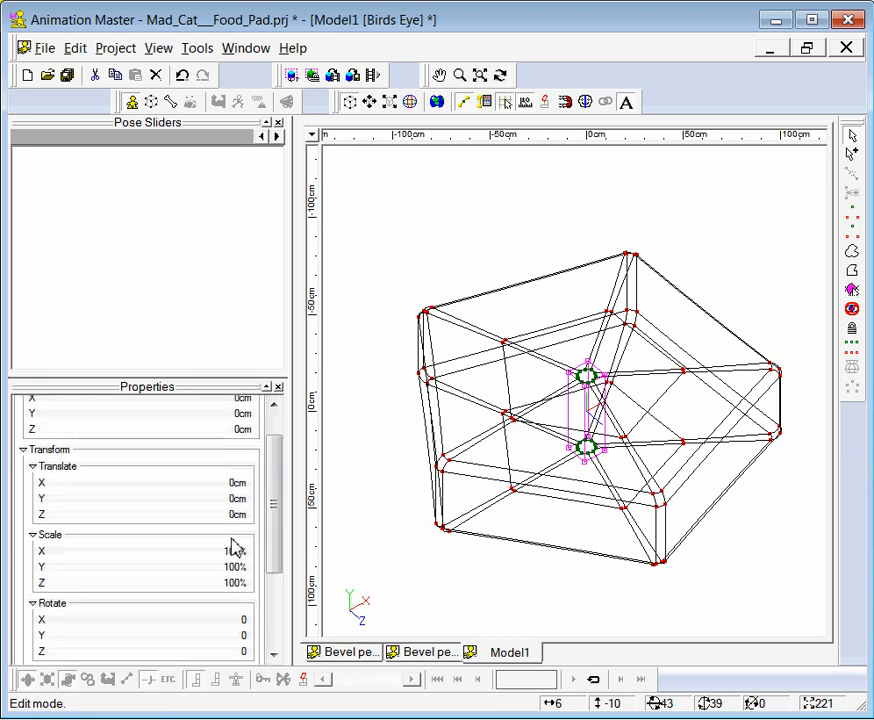
pyautogui.click(236, 552)
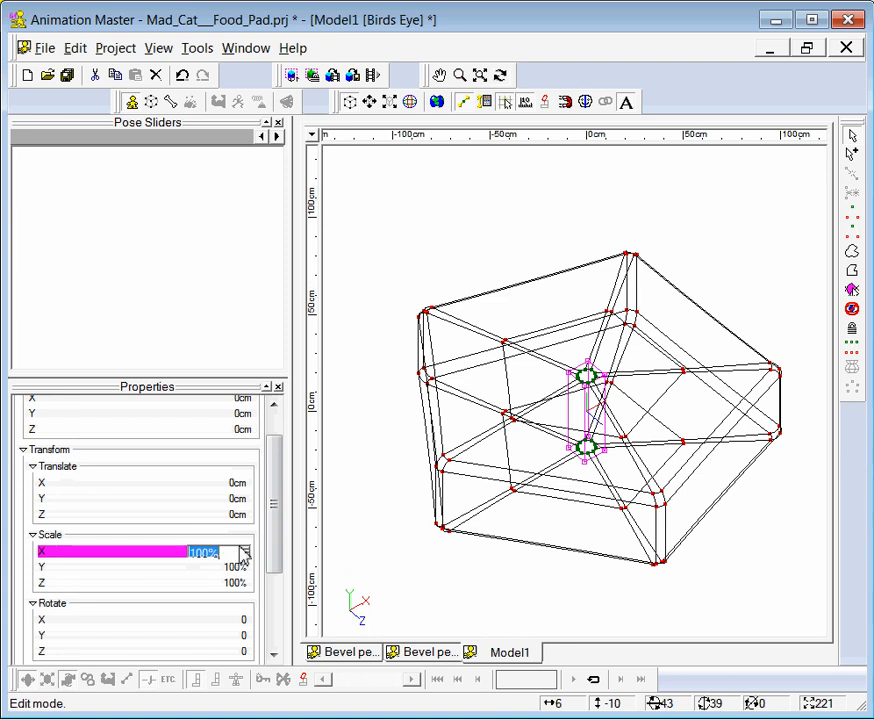
pyautogui.write('5')
pyautogui.press('Return')
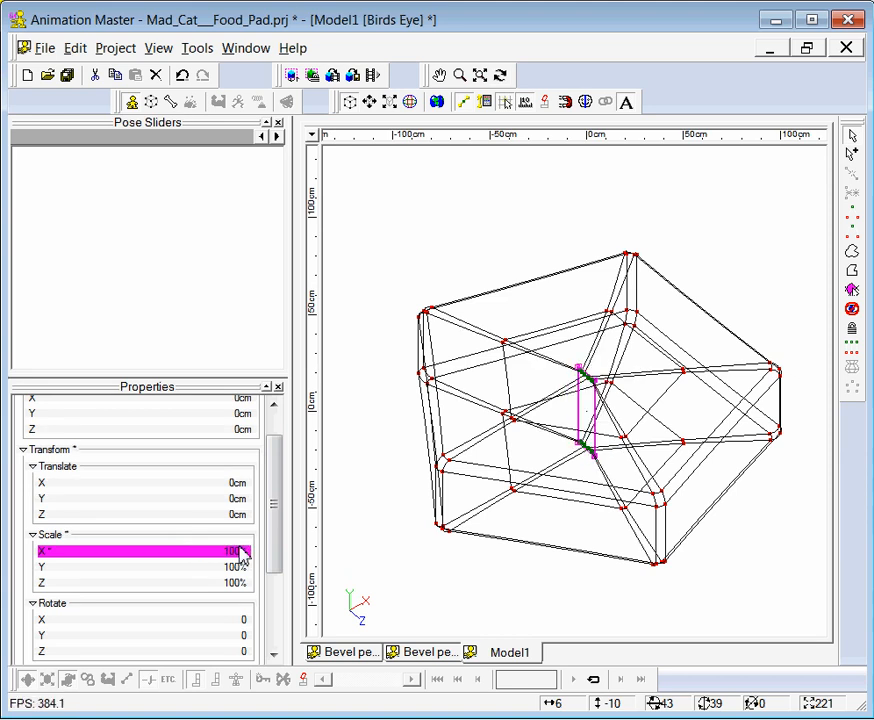
pyautogui.click(232, 584)
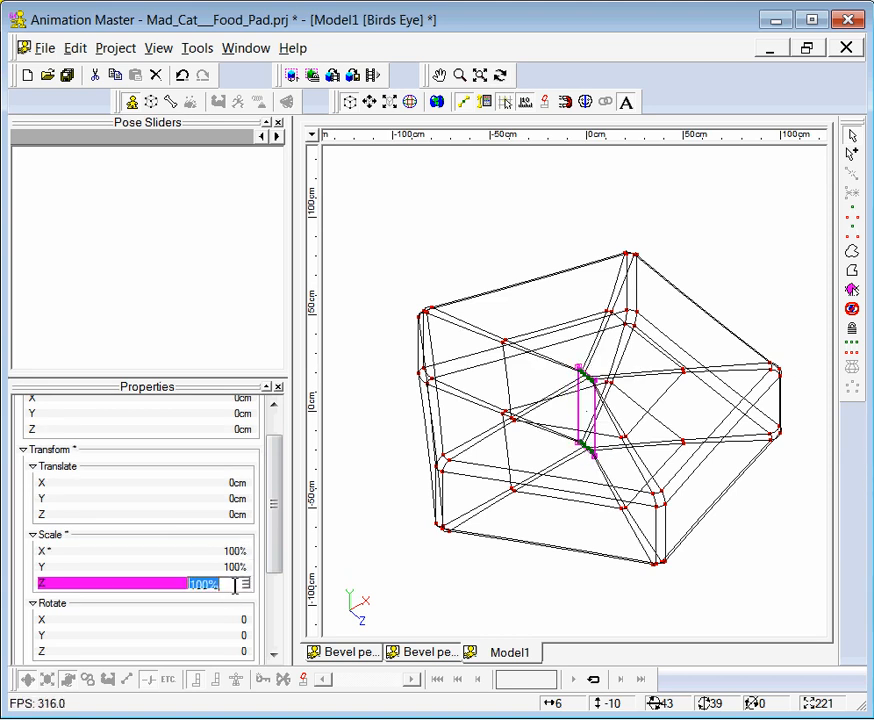
pyautogui.write('5%')
pyautogui.press('Return')
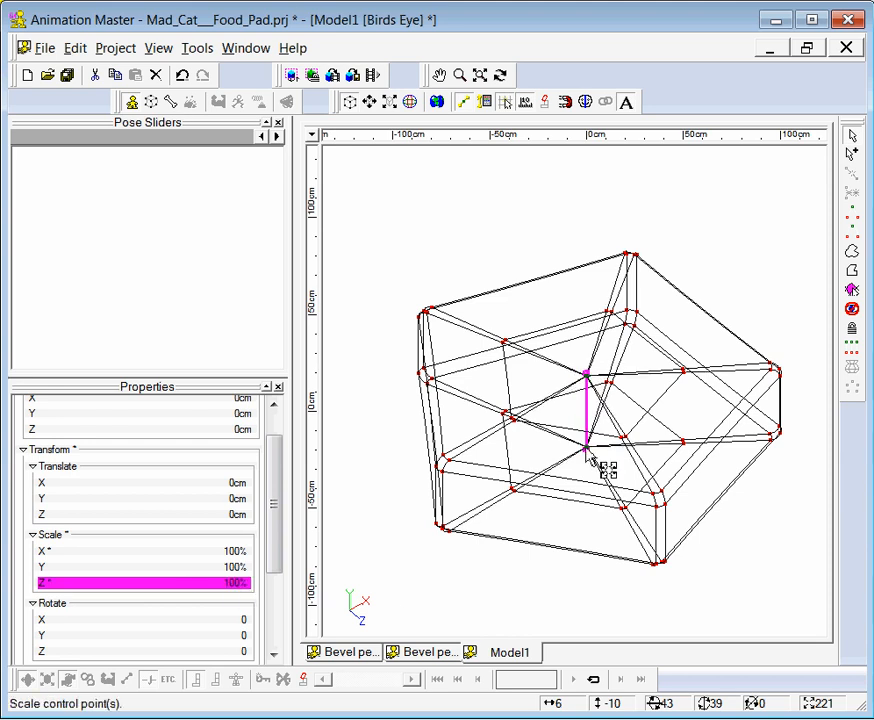
# Deselect the center points and inspect the shaded pentagon's surfaces and bevelled edges from several angles
pyautogui.scroll(-1, 587, 452)
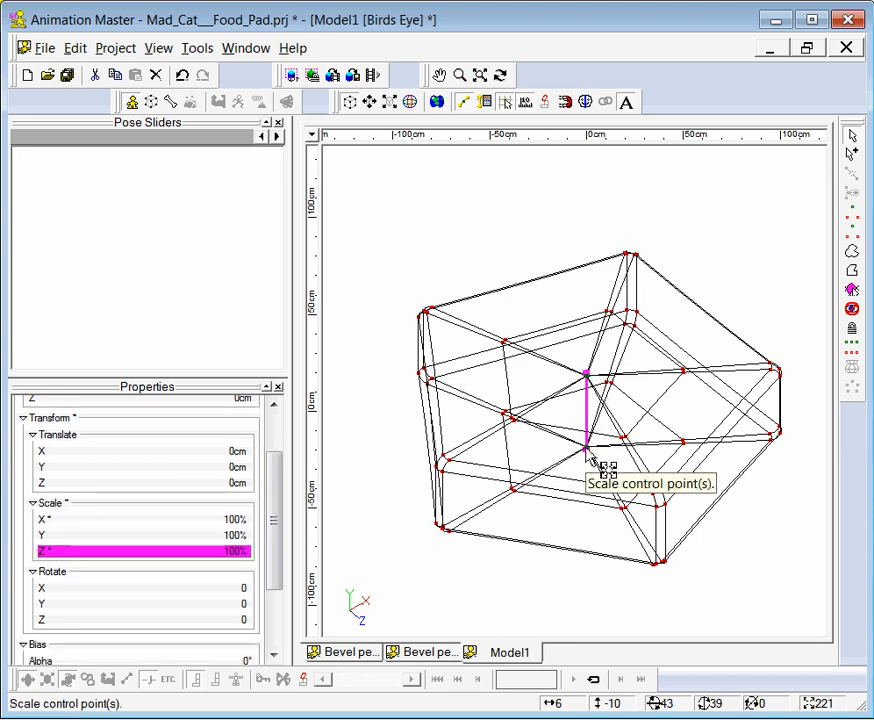
pyautogui.press('4')
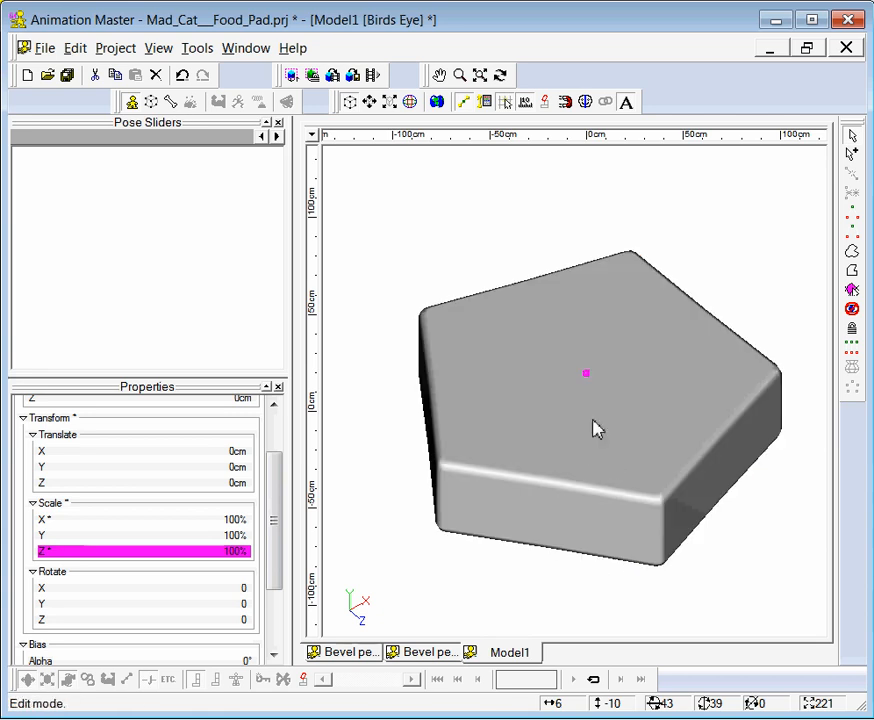
pyautogui.press('t')
pyautogui.moveTo(586, 392)
pyautogui.mouseDown()
pyautogui.moveTo(585, 472)
pyautogui.moveTo(617, 472)
pyautogui.moveTo(632, 420)
pyautogui.mouseUp()
pyautogui.click(778, 288)
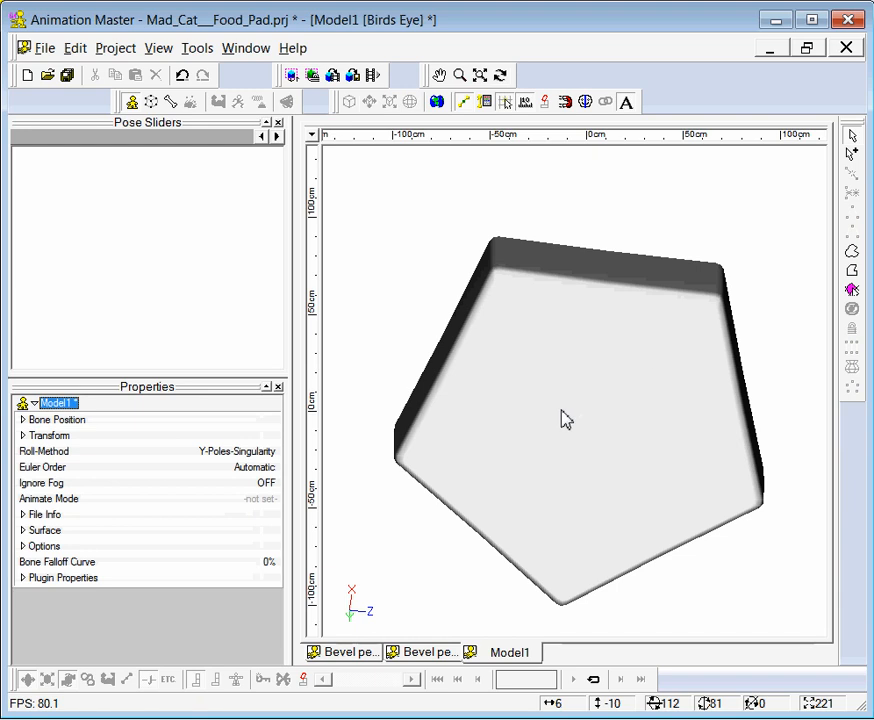
pyautogui.press('t')
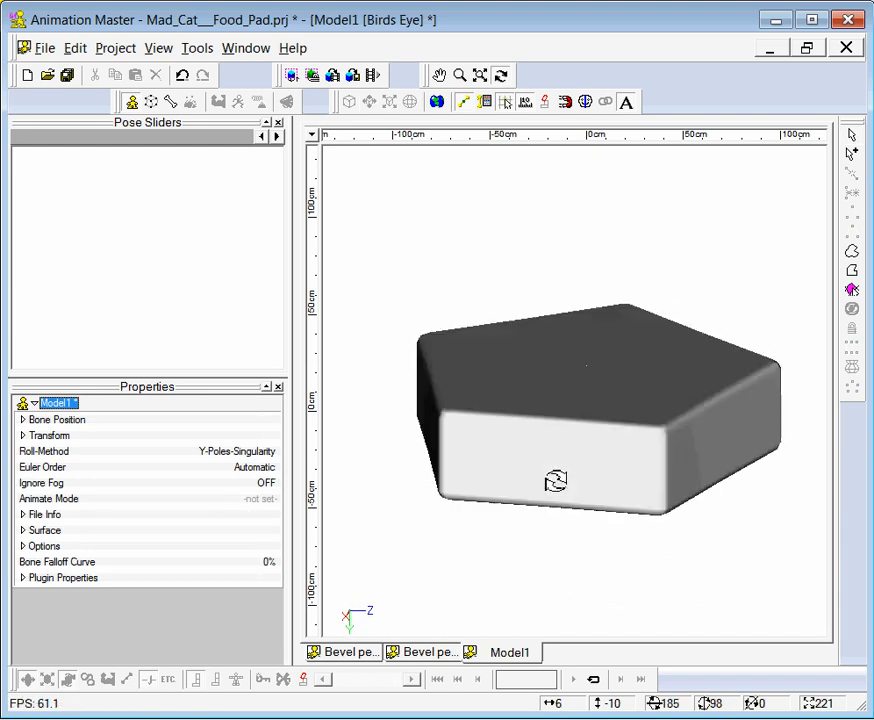